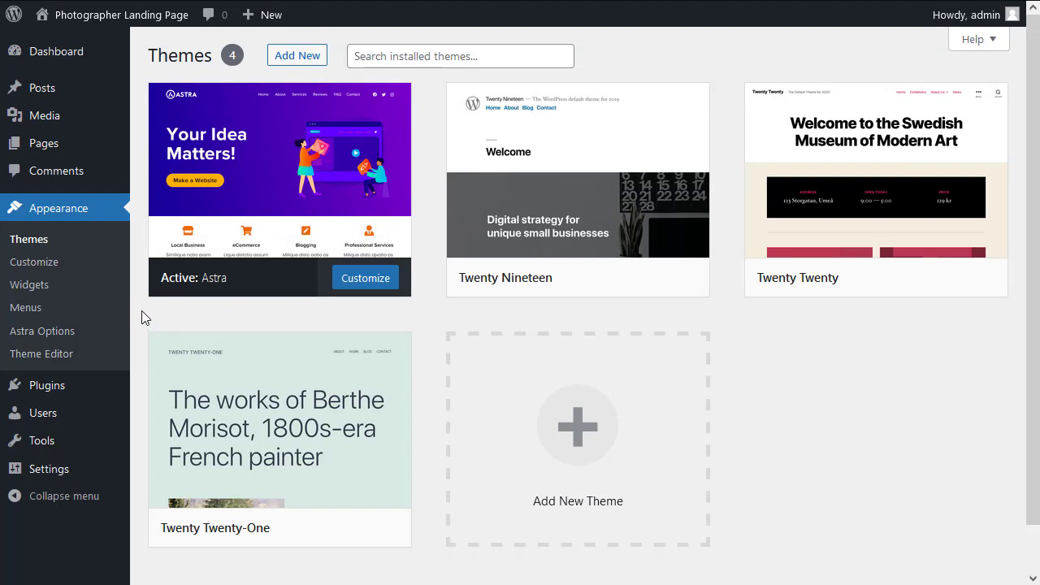
# Step: Select all plugins on the Plugins page and bulk-delete Akismet Anti-Spam and Hello Dolly
pyautogui.moveTo(46, 393)
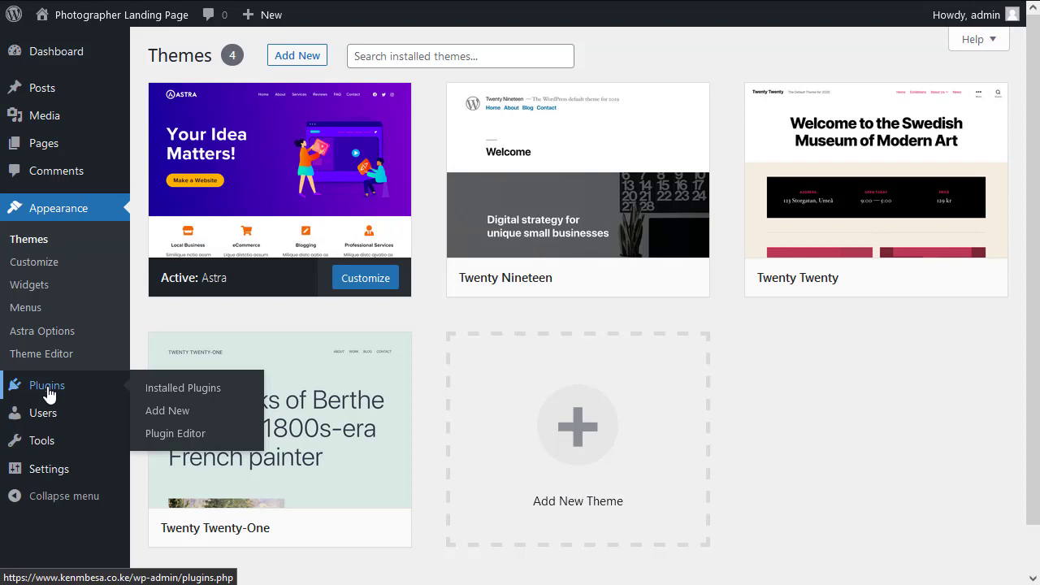
pyautogui.click(48, 393)
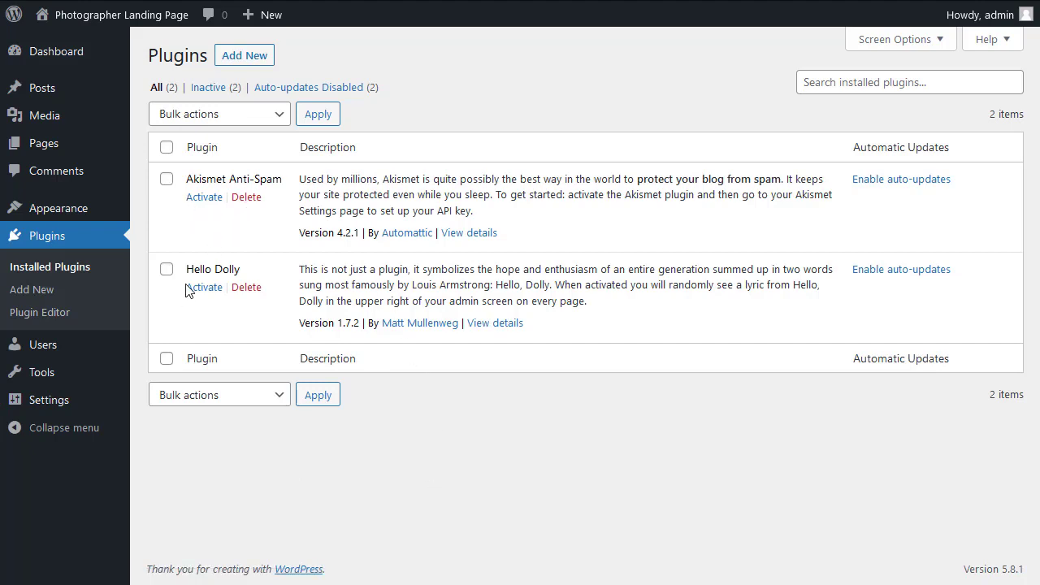
pyautogui.click(167, 148)
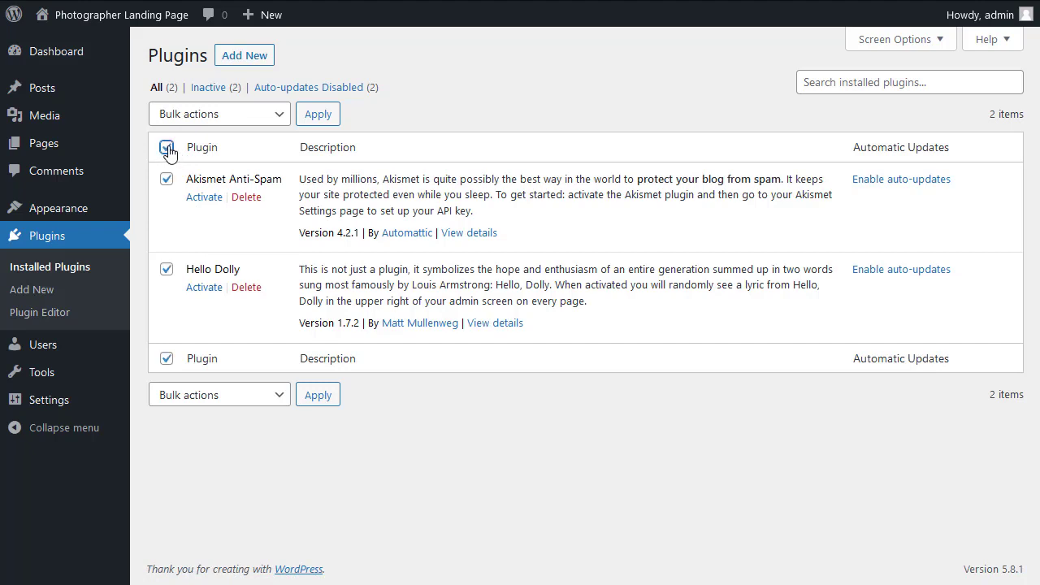
pyautogui.click(209, 114)
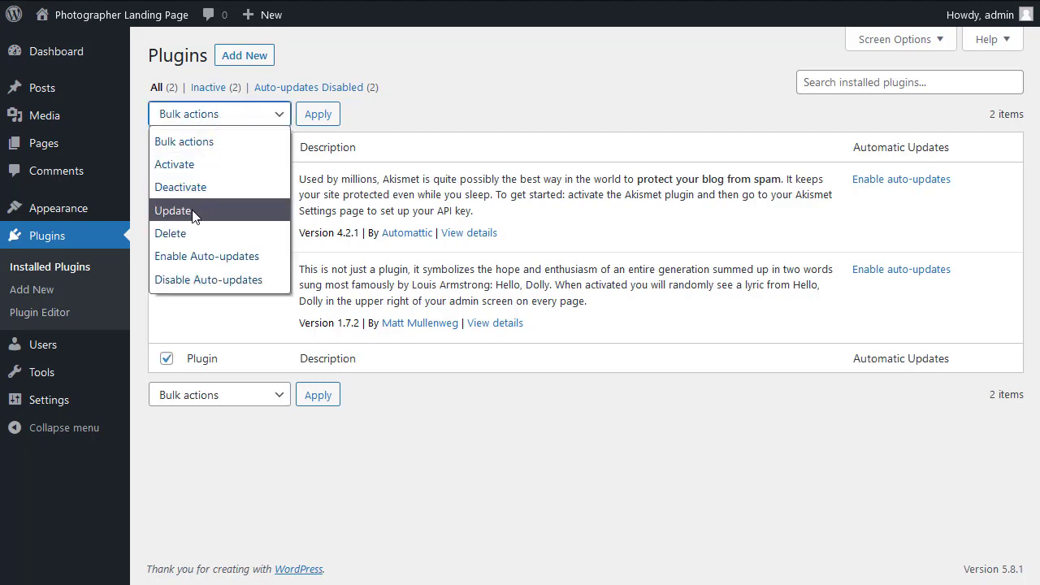
pyautogui.click(192, 231)
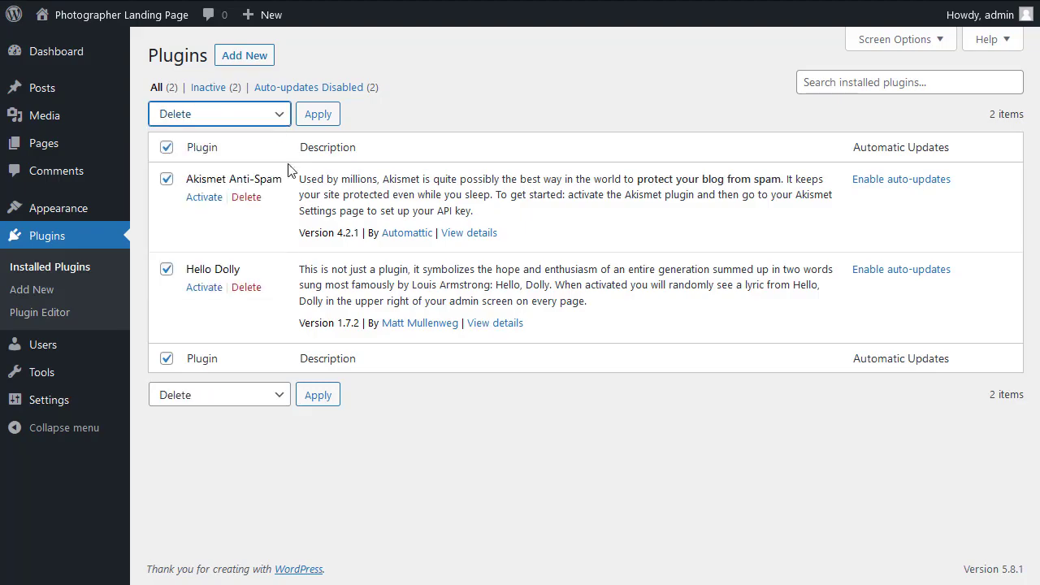
pyautogui.click(317, 115)
pyautogui.click(592, 321)
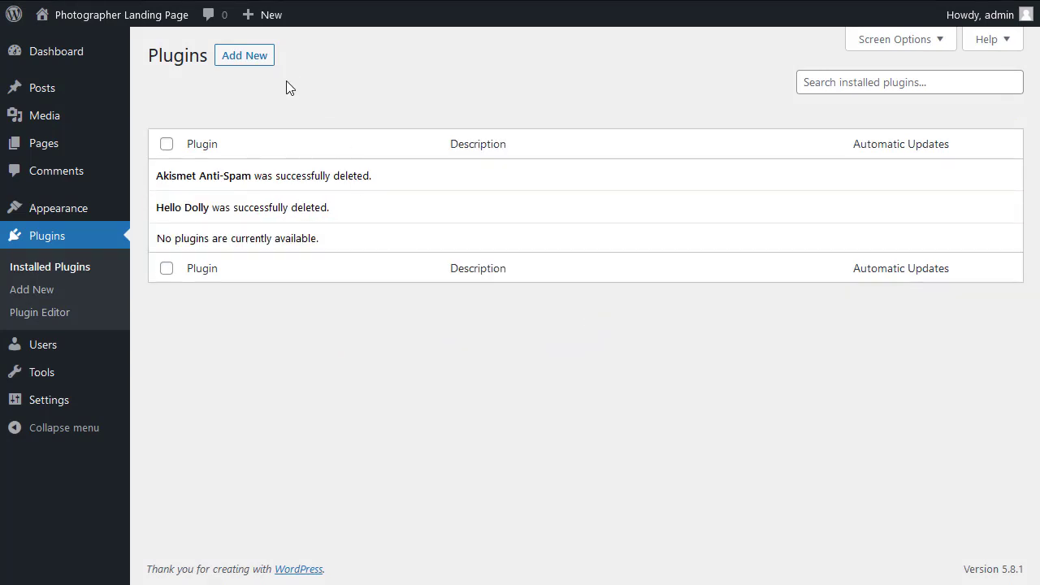
# Step: Search the plugin directory for 'elemento' and install Elementor Website Builder
pyautogui.click(242, 61)
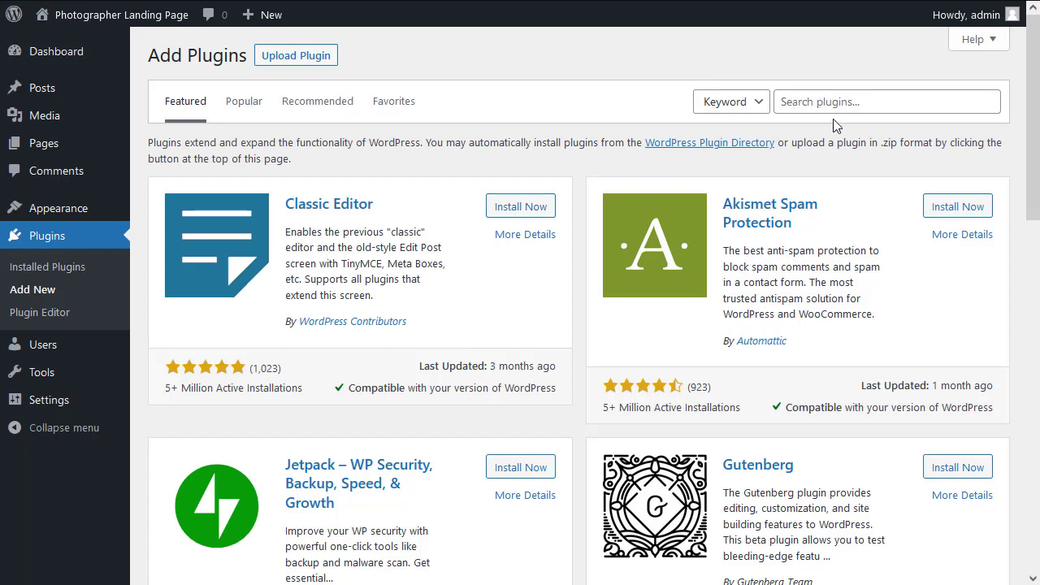
pyautogui.click(803, 106)
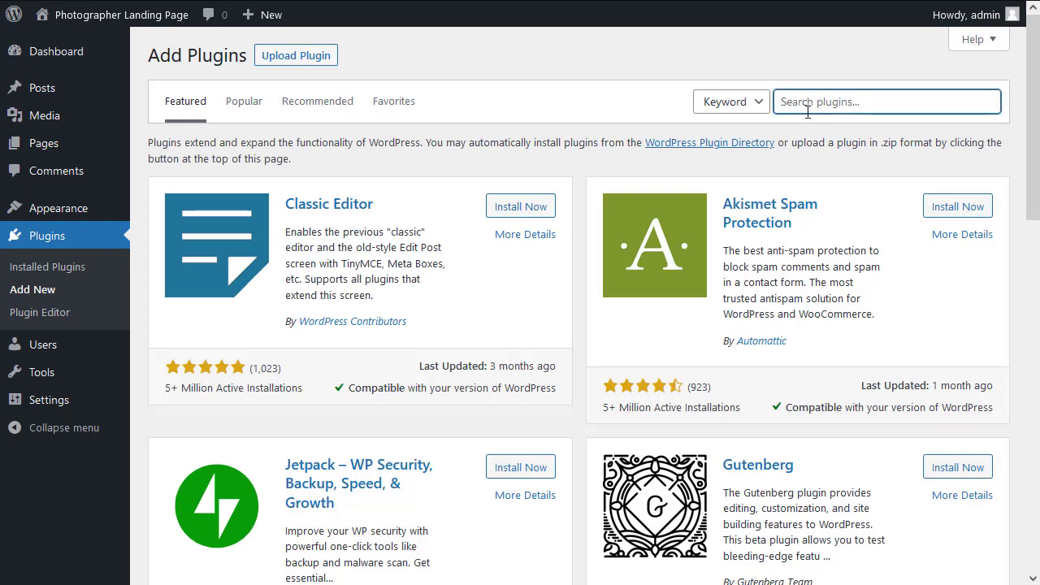
pyautogui.write('elementor')
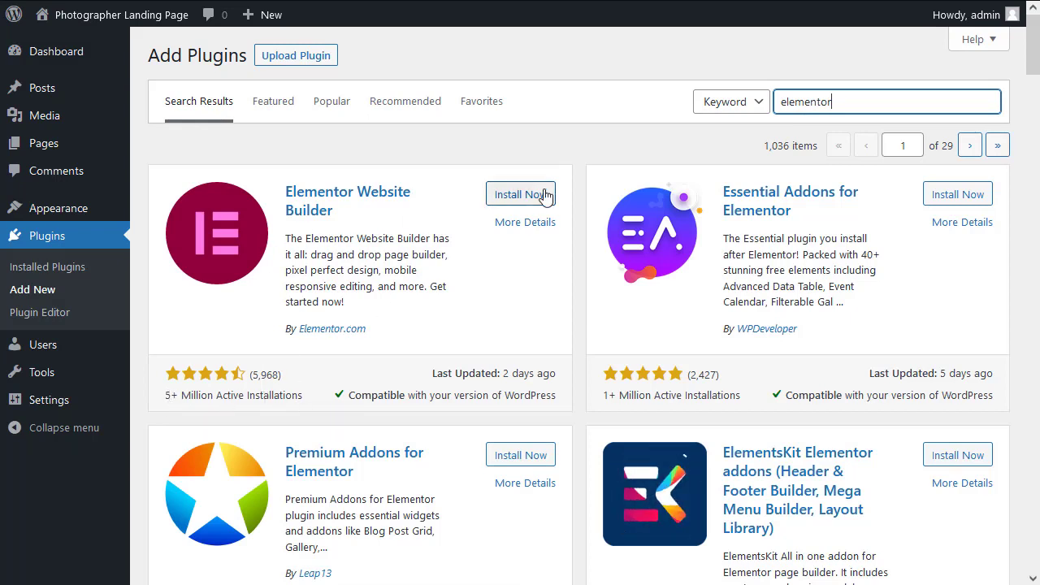
pyautogui.click(521, 200)
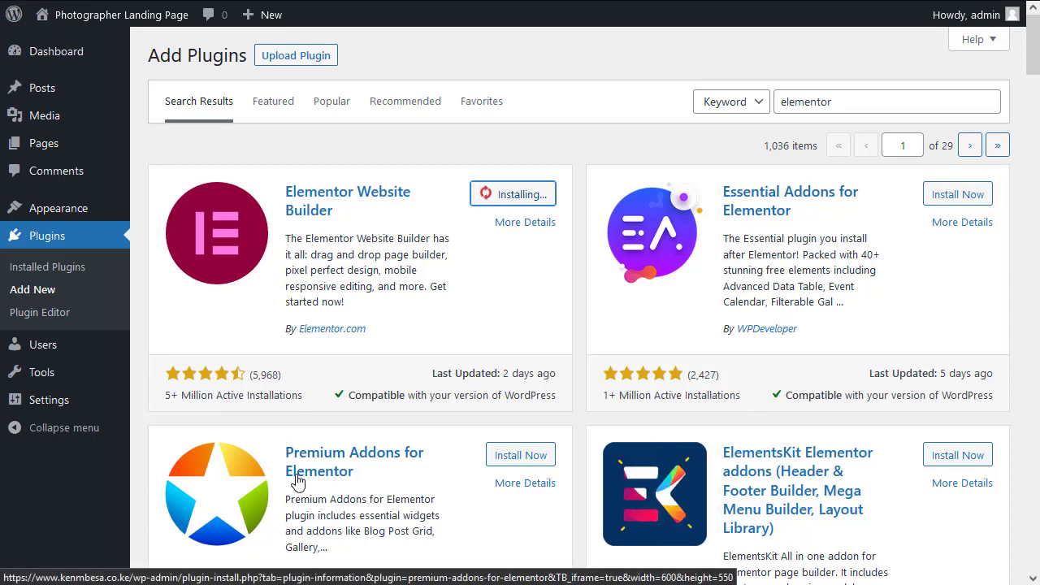
pyautogui.scroll(-4, 622, 420)
pyautogui.scroll(4, 581, 459)
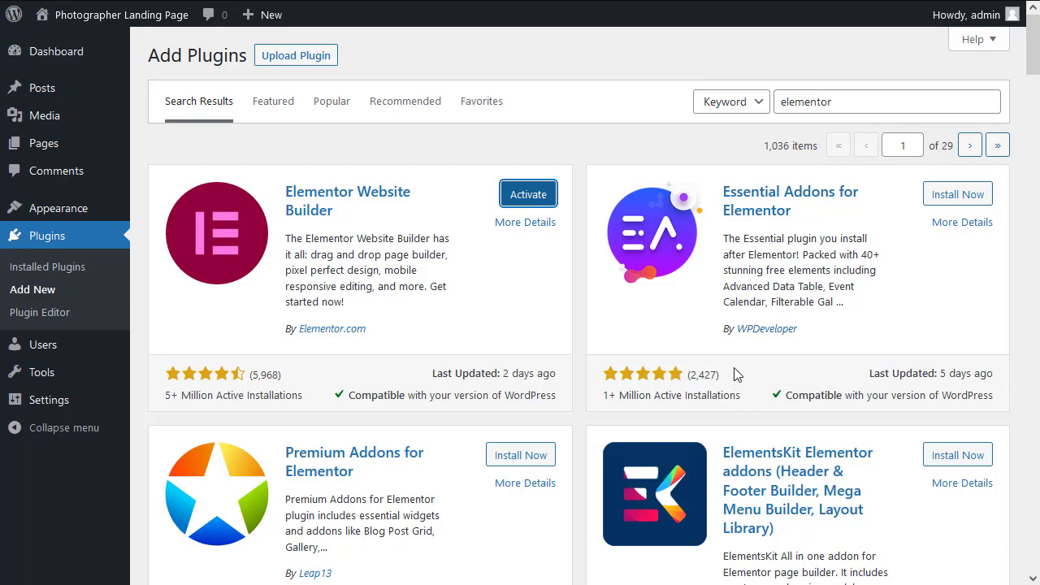
pyautogui.scroll(-1, 739, 370)
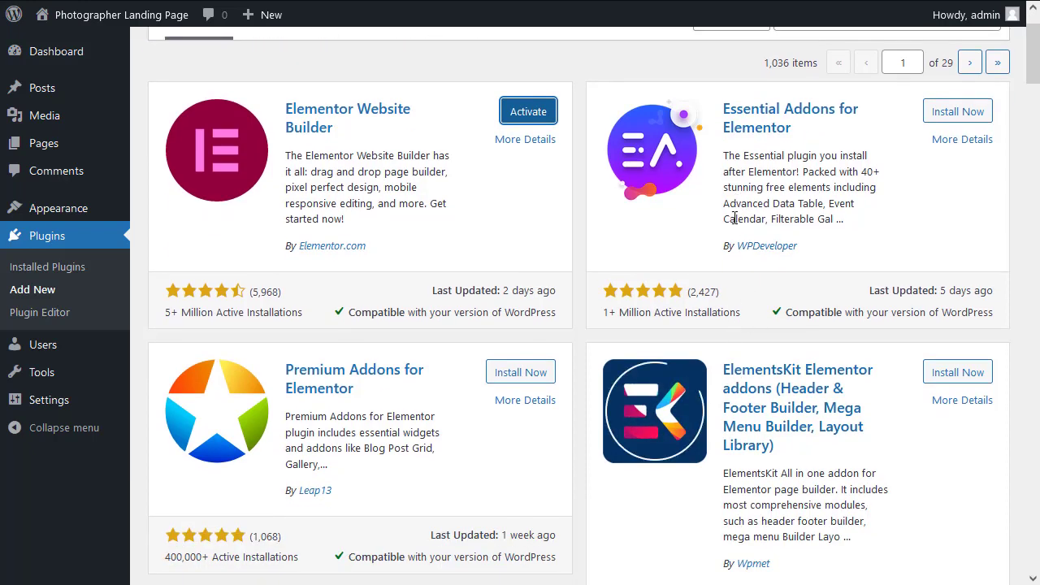
pyautogui.scroll(-1, 576, 362)
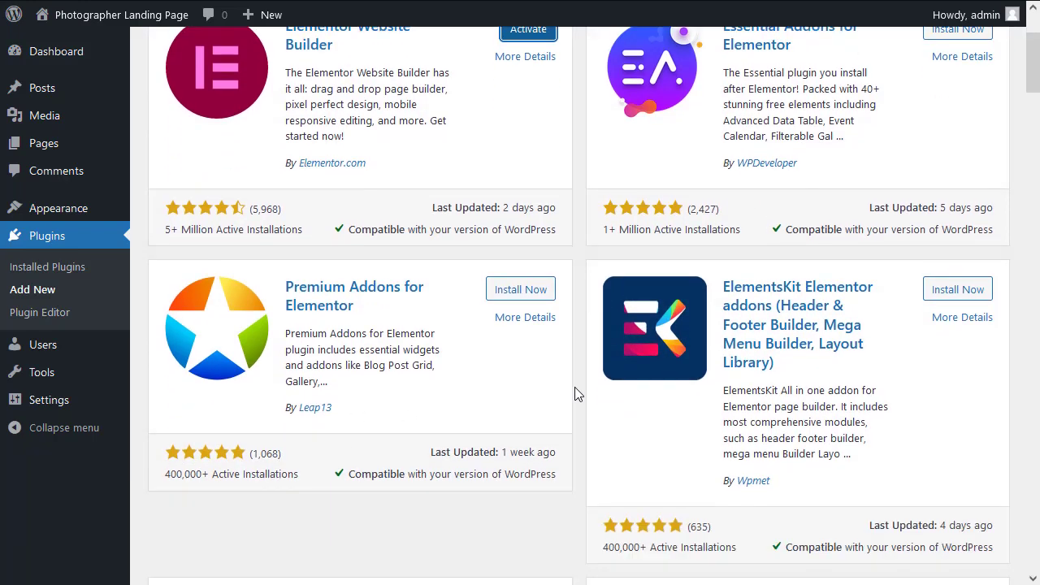
pyautogui.scroll(1, 574, 387)
pyautogui.scroll(-6, 681, 441)
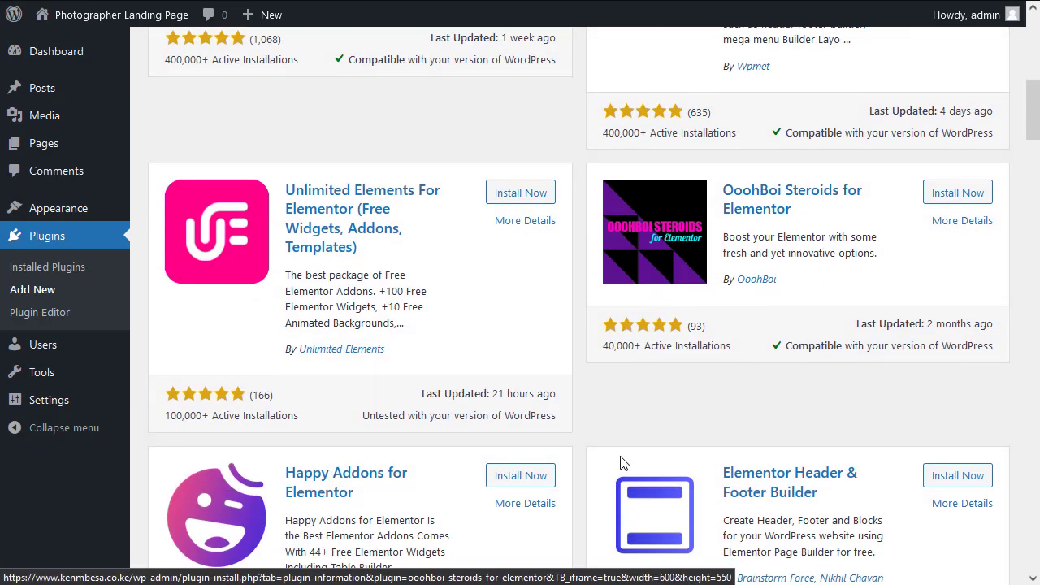
pyautogui.scroll(-1, 576, 456)
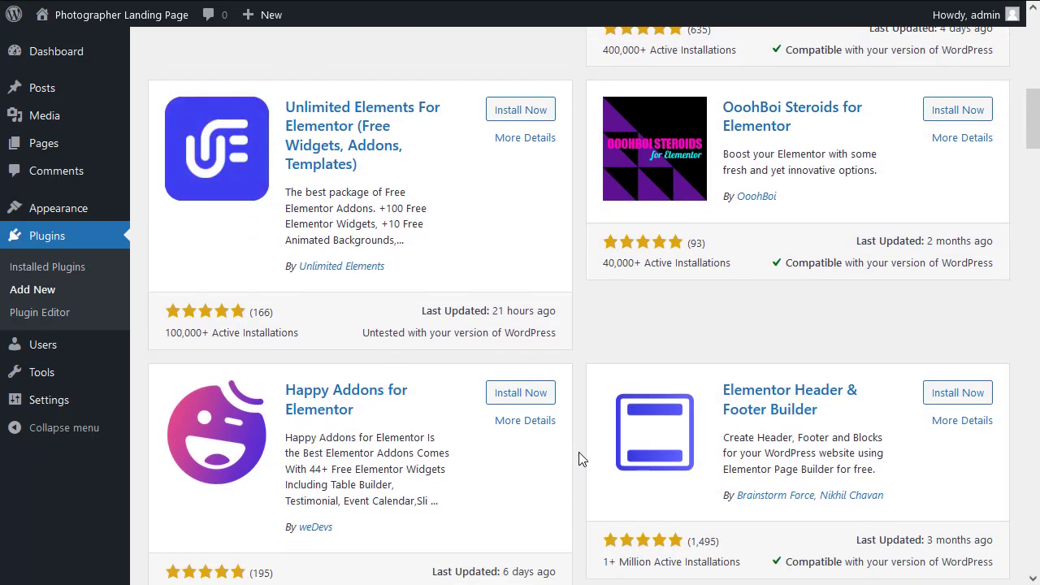
pyautogui.scroll(4, 579, 455)
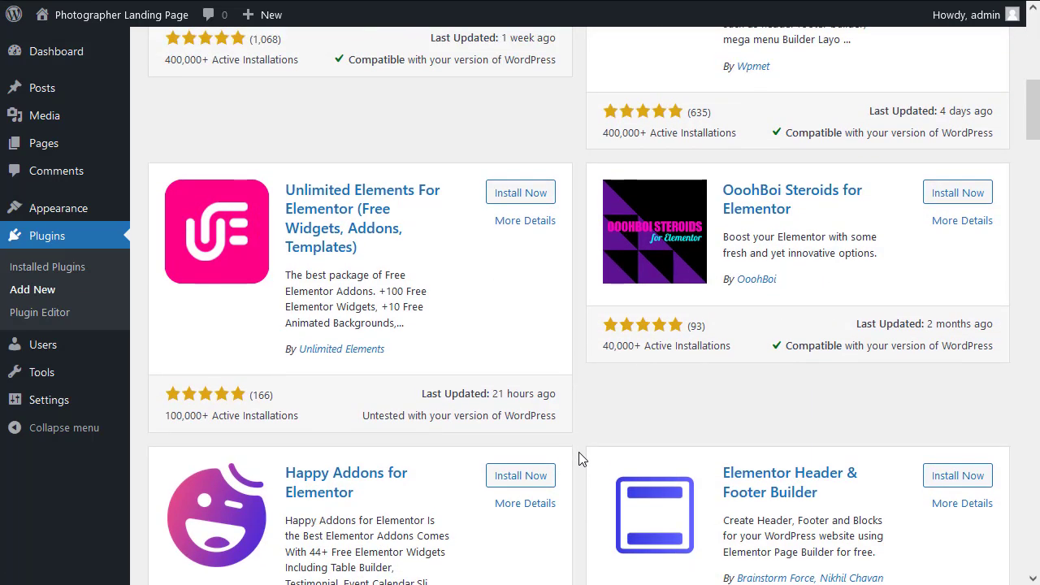
pyautogui.scroll(5, 579, 451)
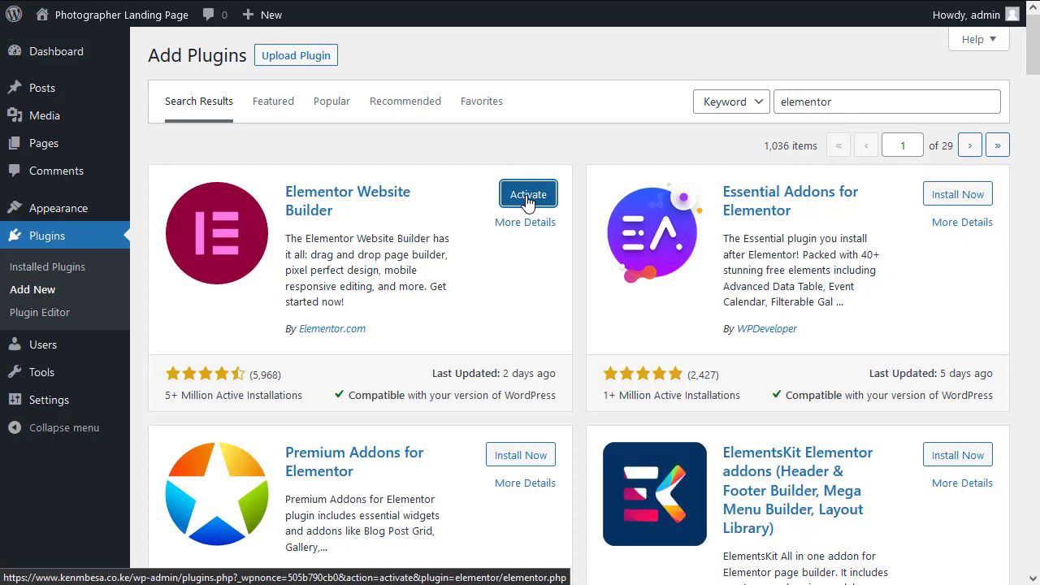
# Step: Activate Elementor Website Builder from its plugin card
pyautogui.click(527, 199)
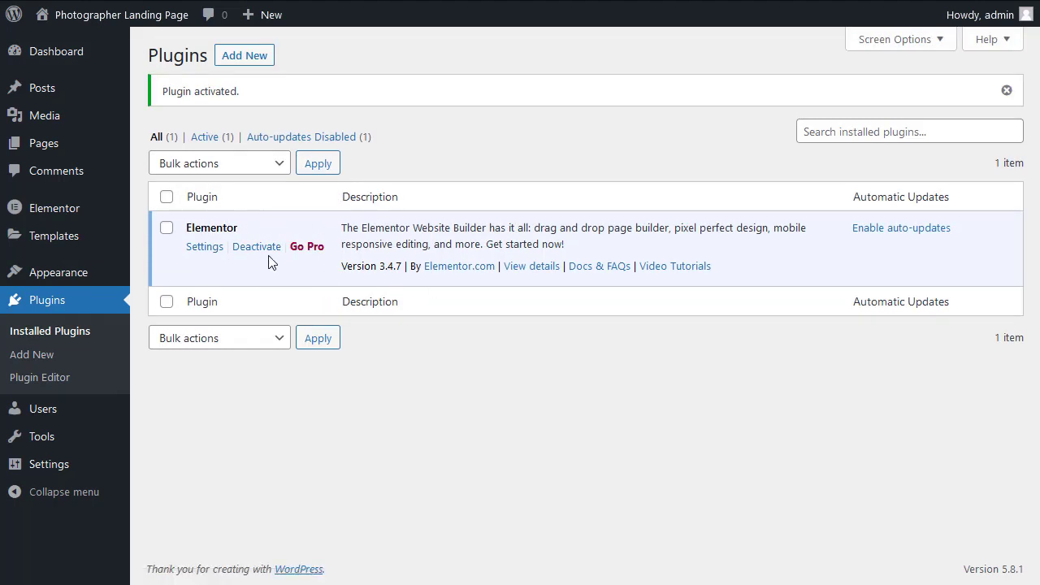
pyautogui.moveTo(48, 153)
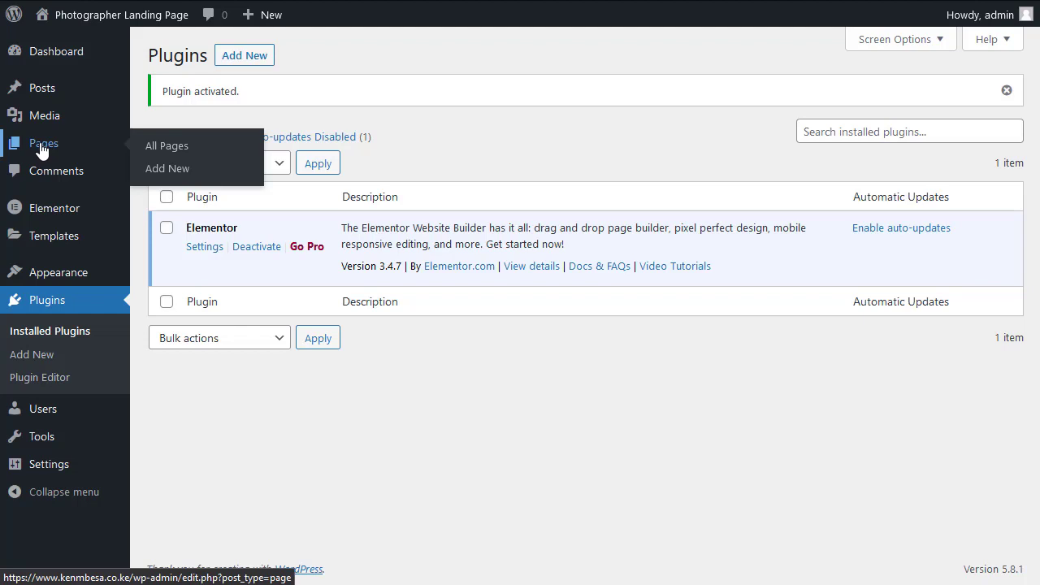
# Step: From All Pages, bulk-trash the Privacy Policy and Sample Page pages
pyautogui.click(166, 154)
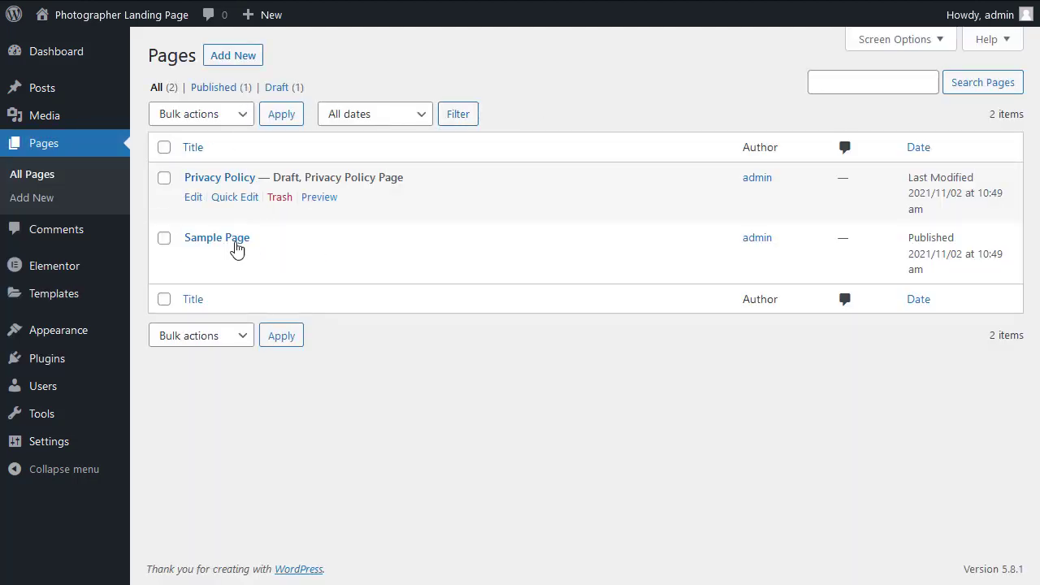
pyautogui.moveTo(225, 243)
pyautogui.moveTo(205, 221)
pyautogui.click(164, 185)
pyautogui.click(164, 238)
pyautogui.click(205, 115)
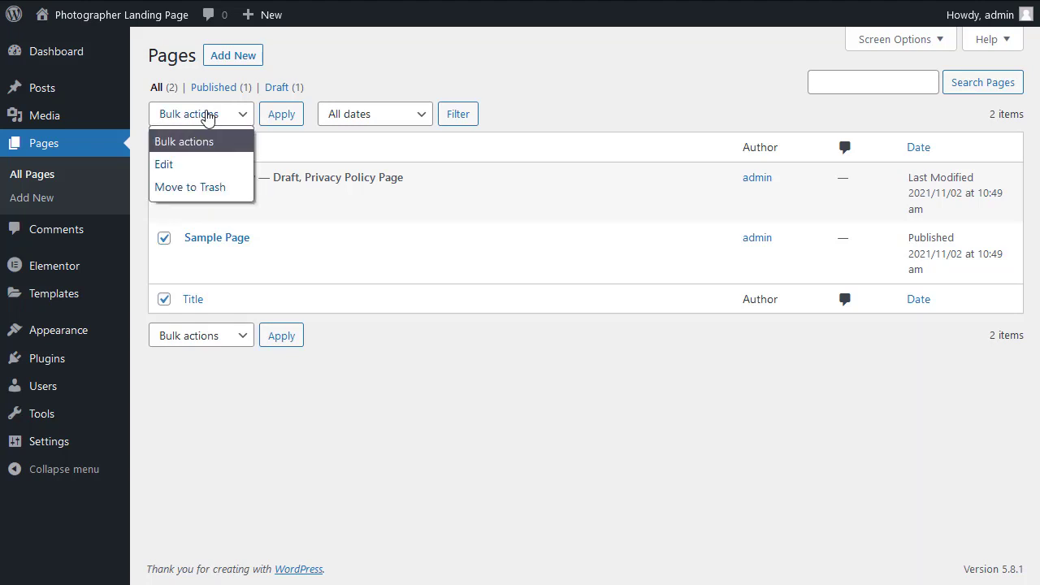
pyautogui.click(202, 190)
pyautogui.click(280, 121)
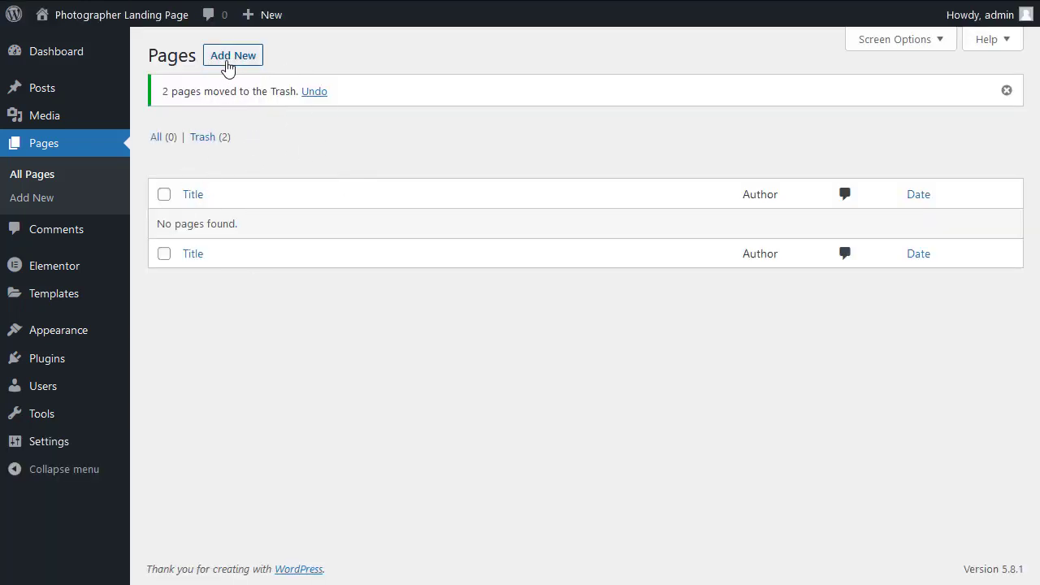
# Step: Create the Home page, set its template to Elementor Full Width, and publish it
pyautogui.click(231, 58)
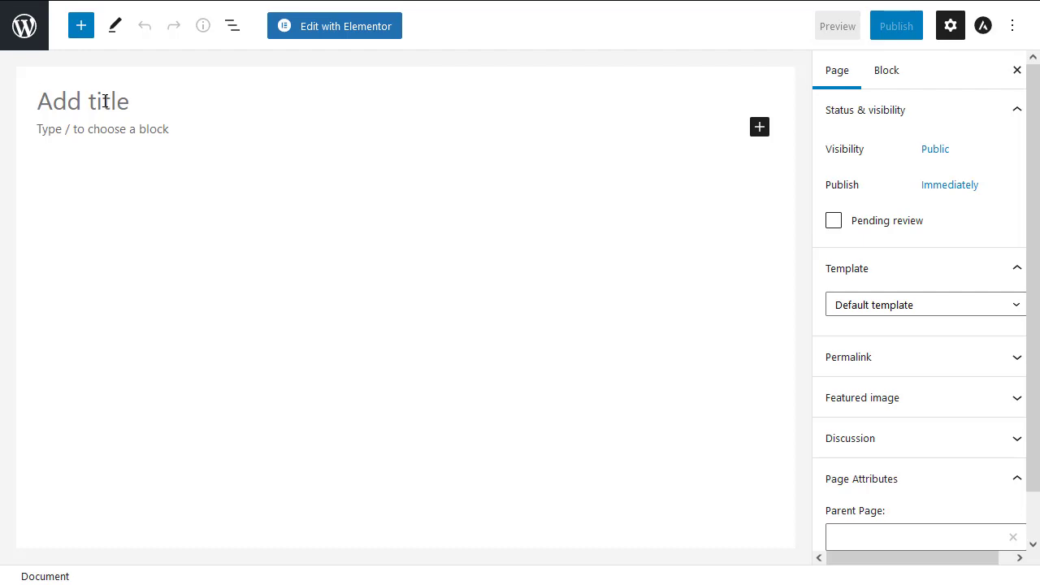
pyautogui.write('Home')
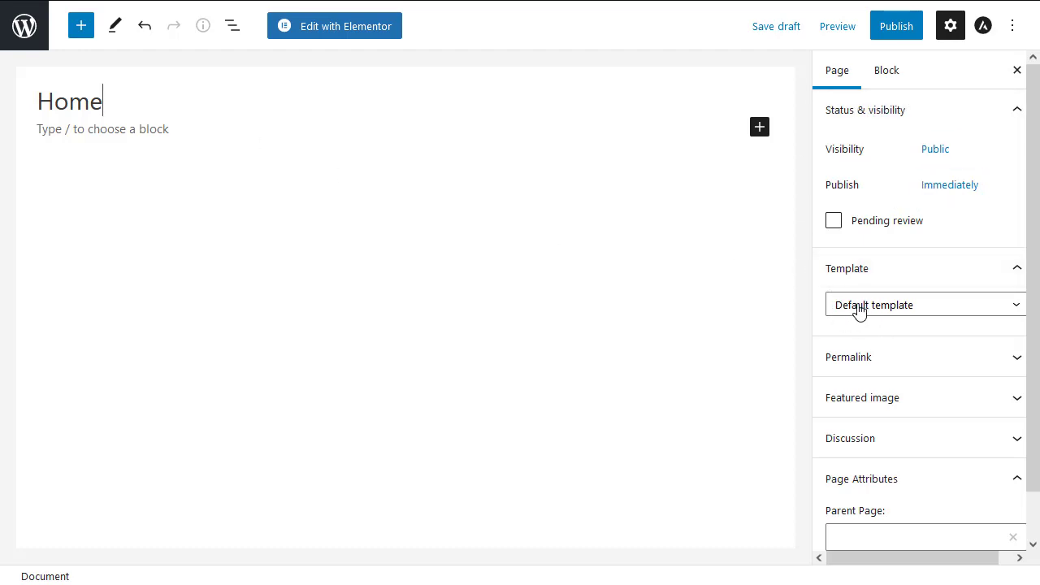
pyautogui.click(860, 312)
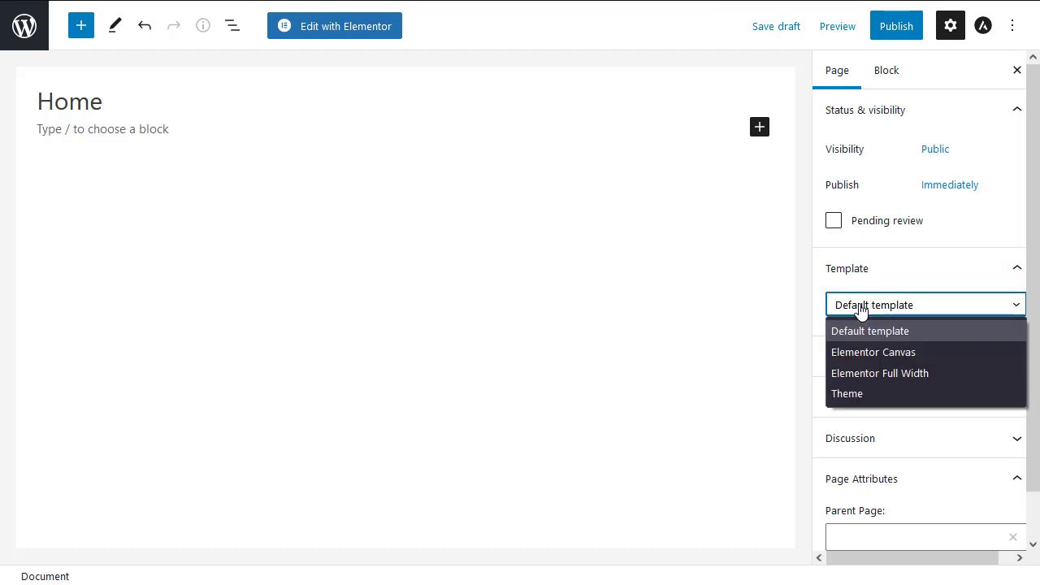
pyautogui.click(884, 373)
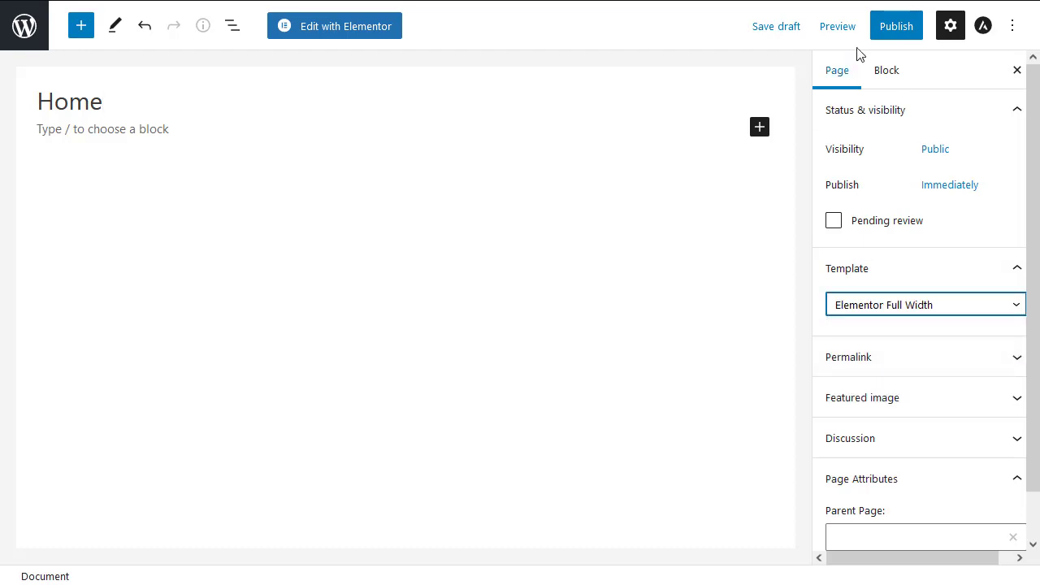
pyautogui.click(891, 31)
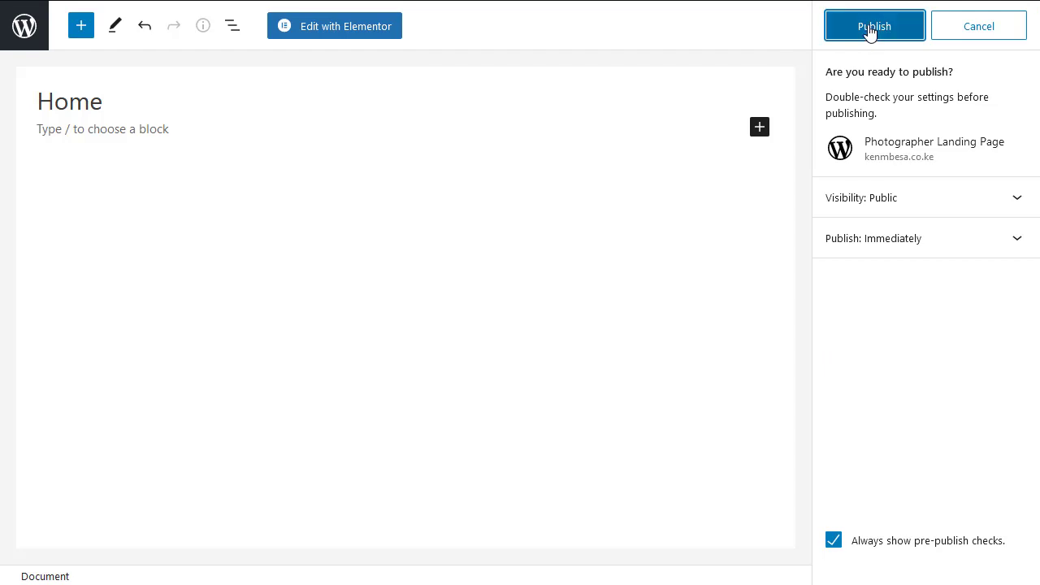
pyautogui.click(874, 31)
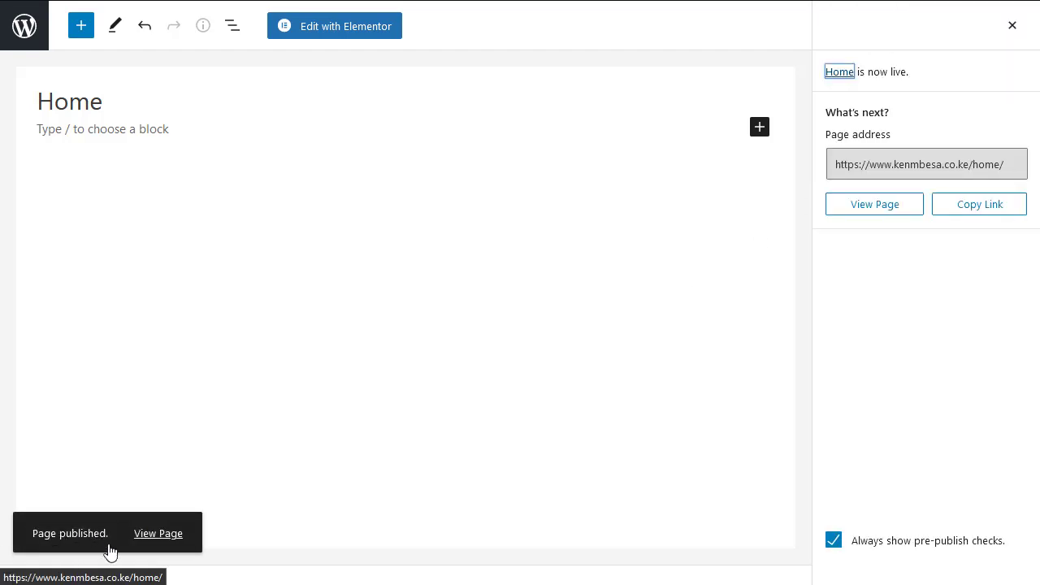
pyautogui.click(896, 32)
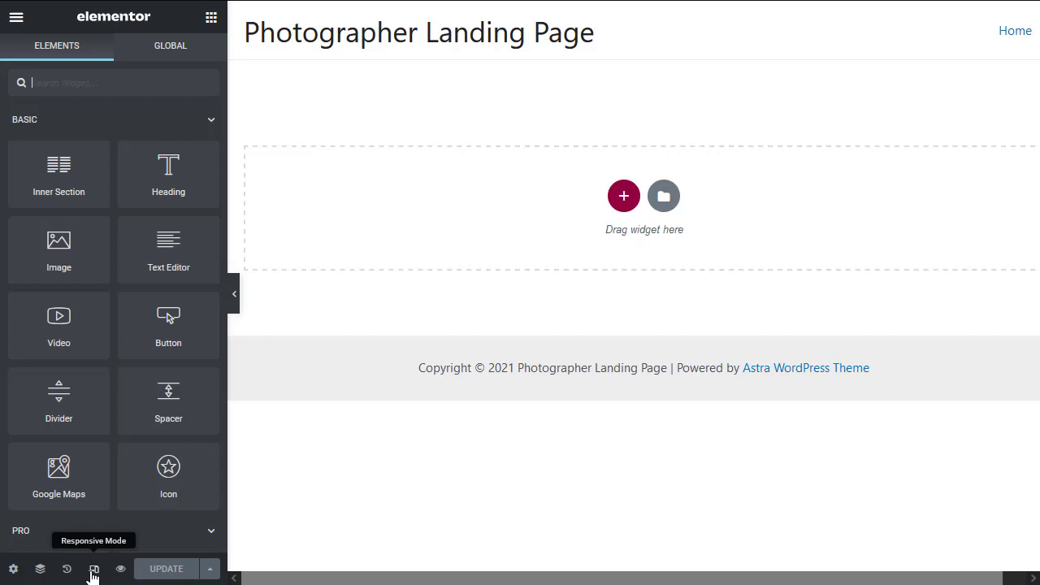
# Step: Show the responsive controls and empty History panel, then bring up new-section column structures
pyautogui.click(82, 574)
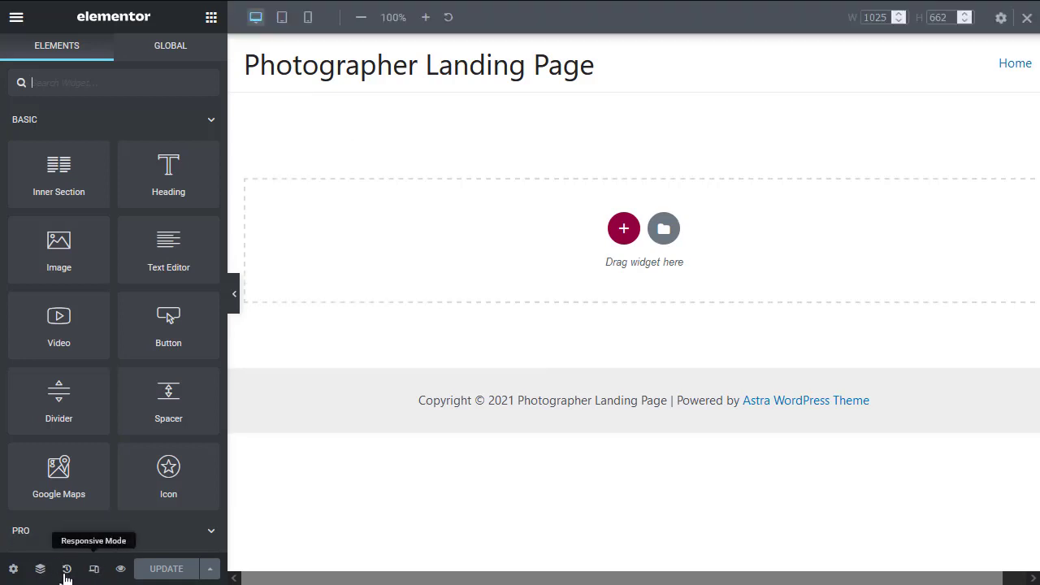
pyautogui.click(68, 572)
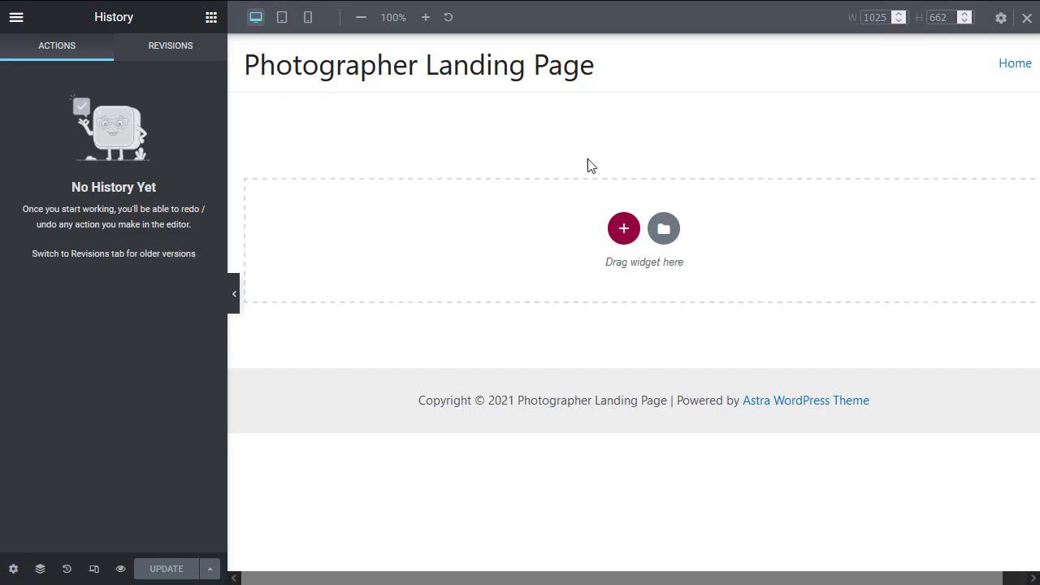
pyautogui.click(623, 230)
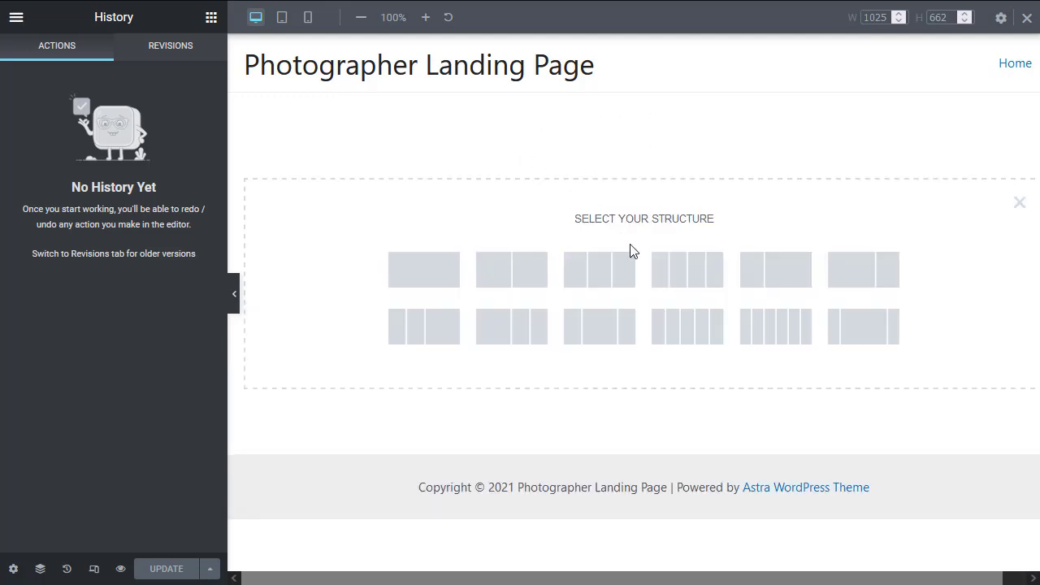
# Step: Add a two-column section, then revert the extra three-column section via History
pyautogui.click(519, 280)
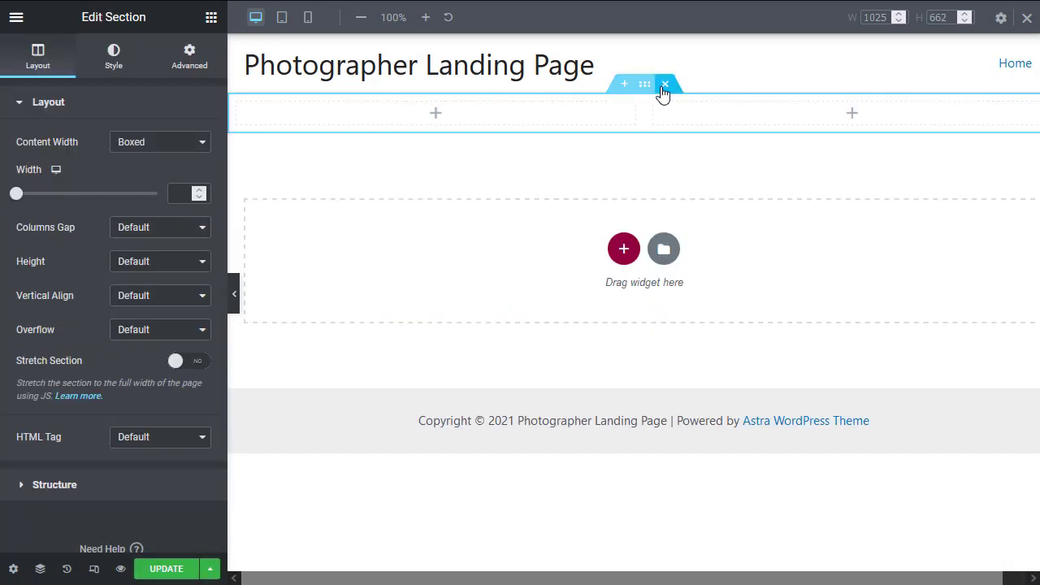
pyautogui.click(623, 248)
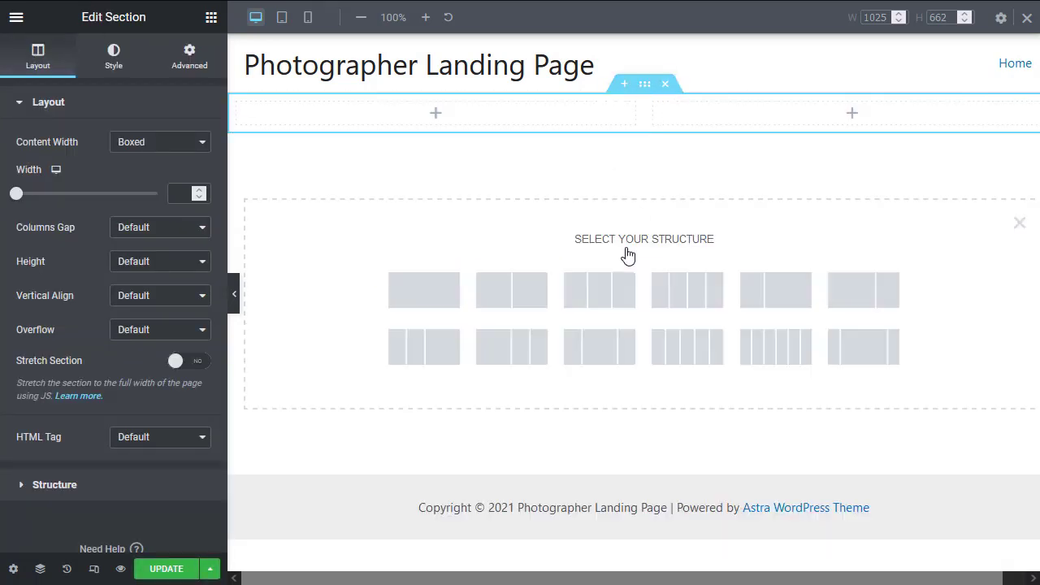
pyautogui.click(609, 291)
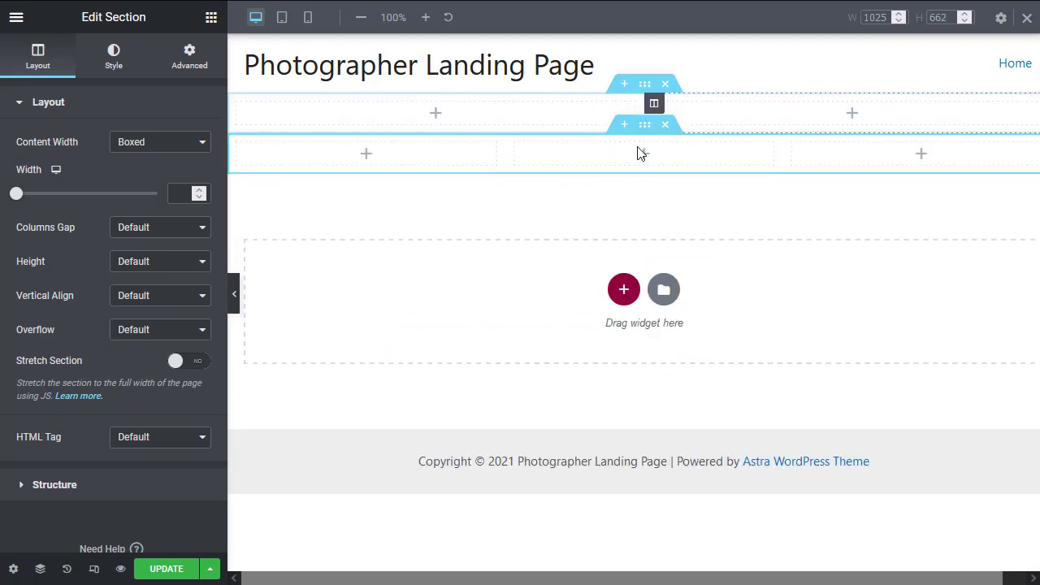
pyautogui.click(67, 569)
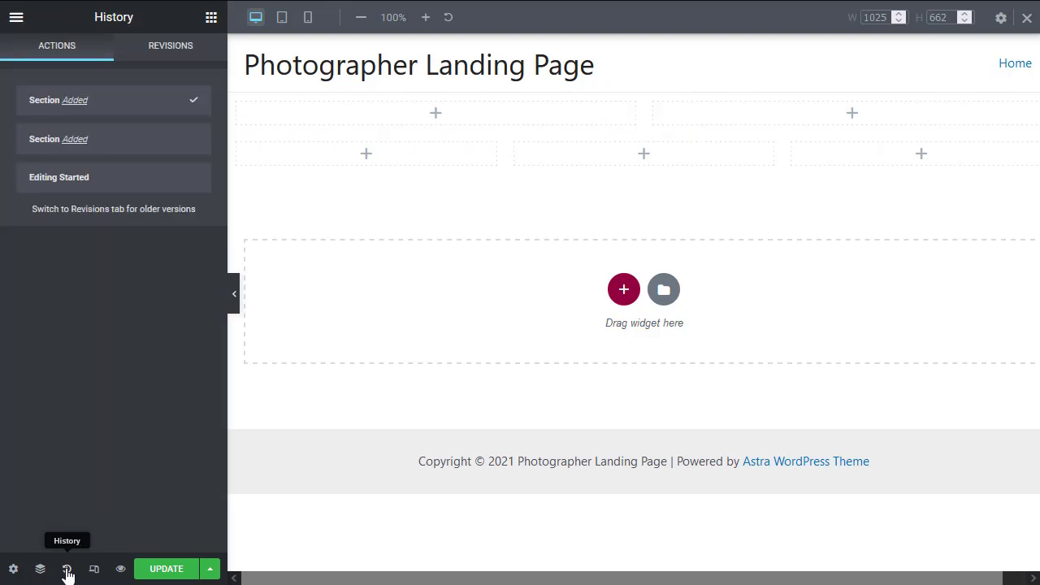
pyautogui.click(75, 144)
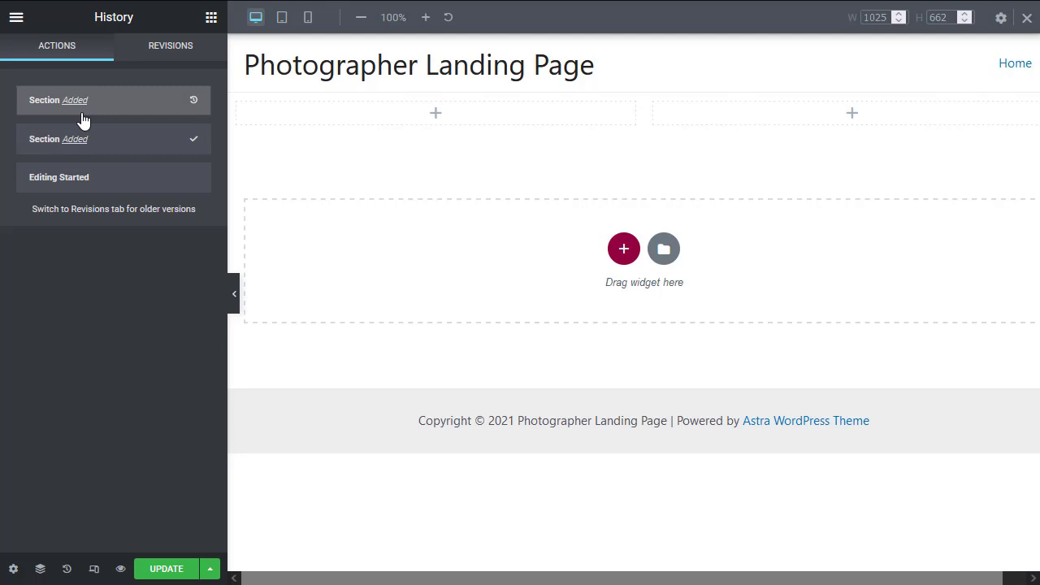
pyautogui.hotkey('ctrl', 'shift', 'h')
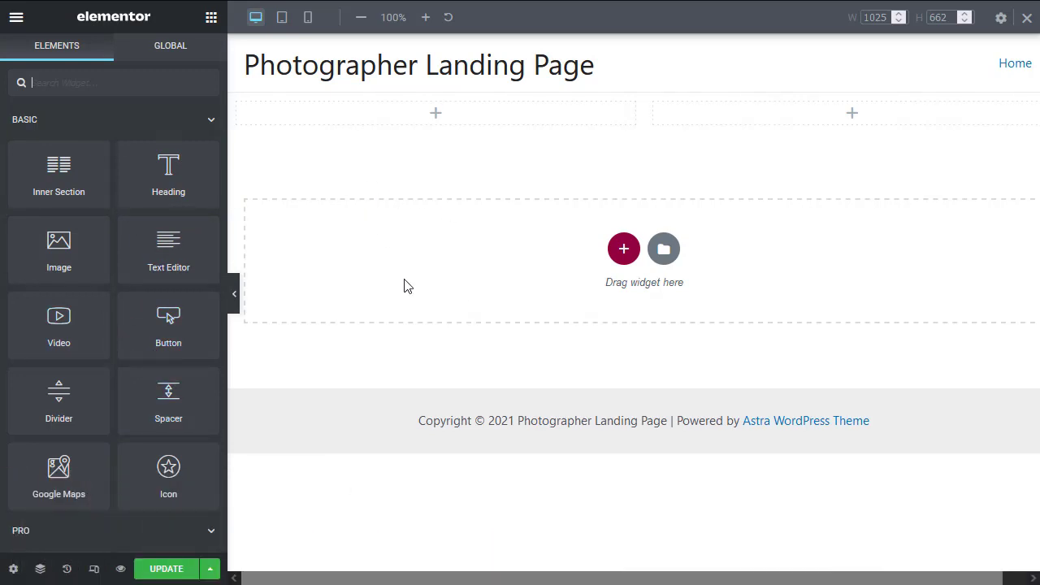
pyautogui.click(212, 123)
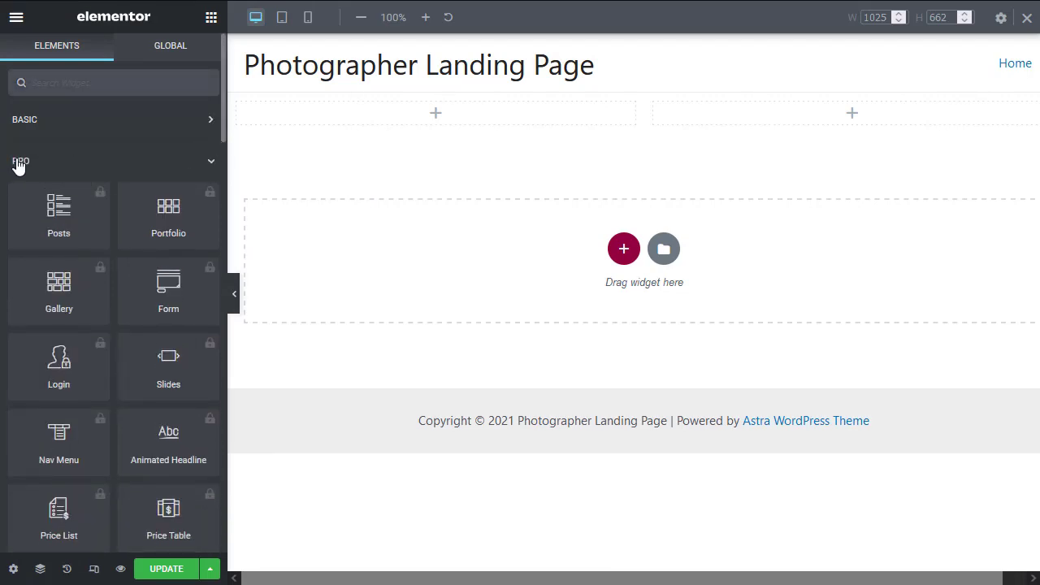
pyautogui.click(210, 122)
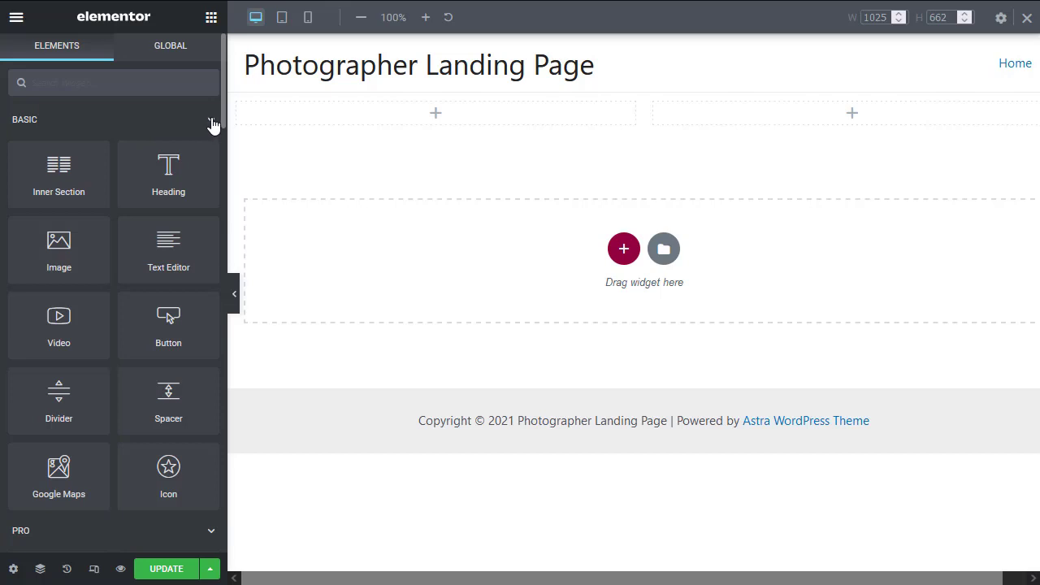
pyautogui.click(212, 124)
pyautogui.scroll(-1, 81, 147)
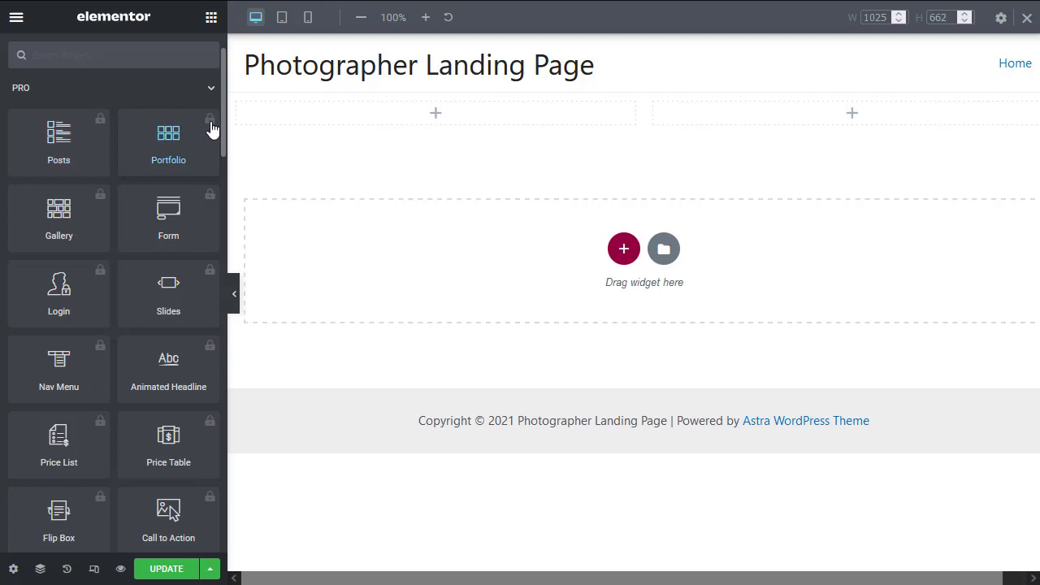
pyautogui.scroll(1, 199, 168)
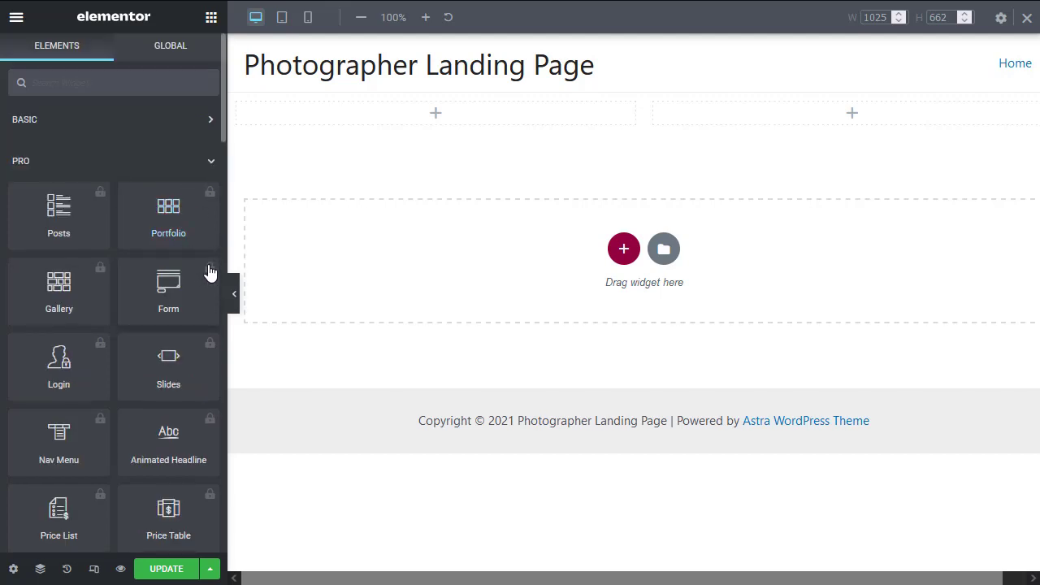
pyautogui.click(158, 301)
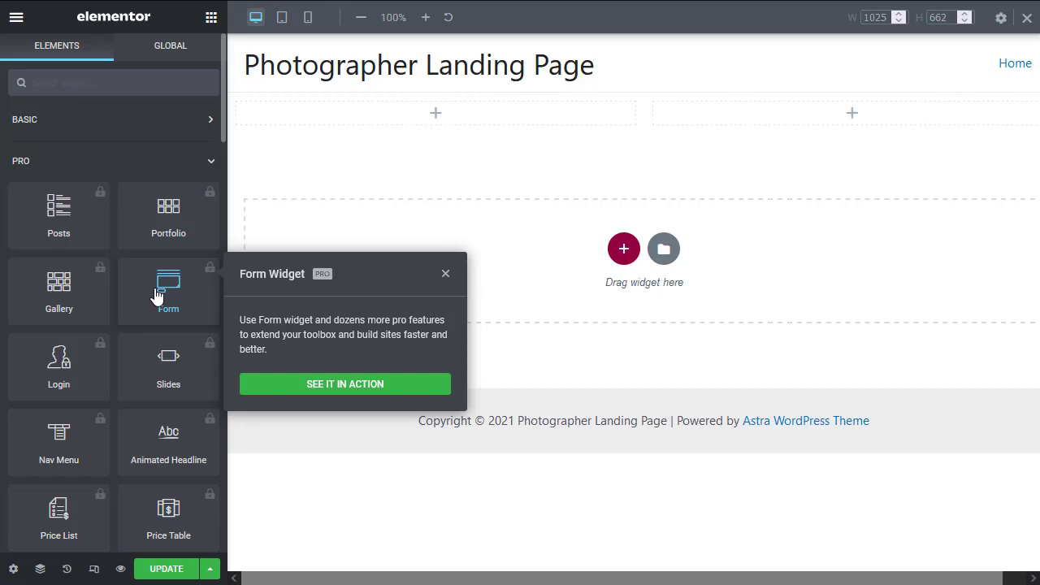
pyautogui.click(81, 303)
pyautogui.click(180, 231)
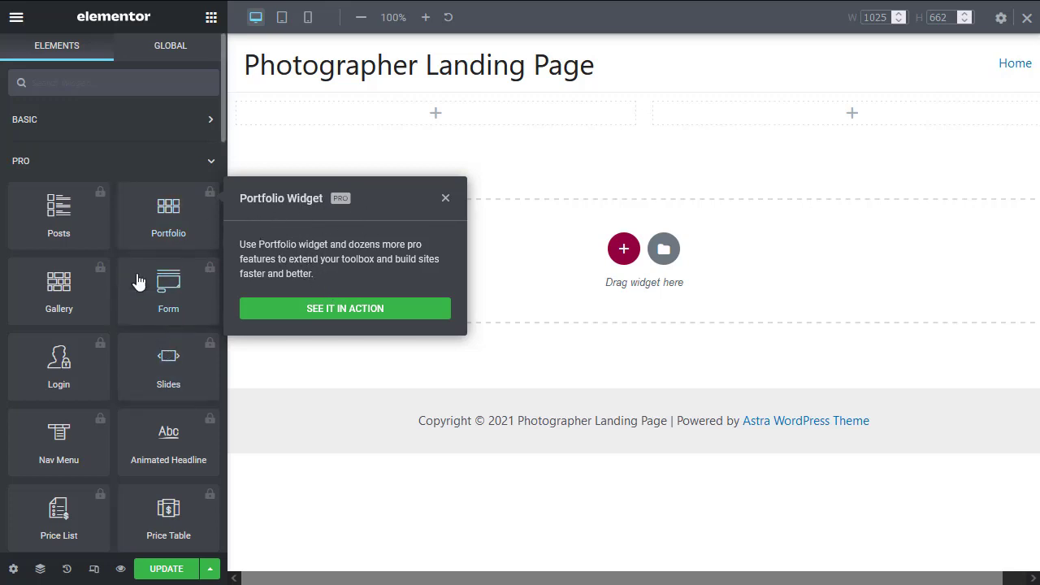
pyautogui.click(211, 163)
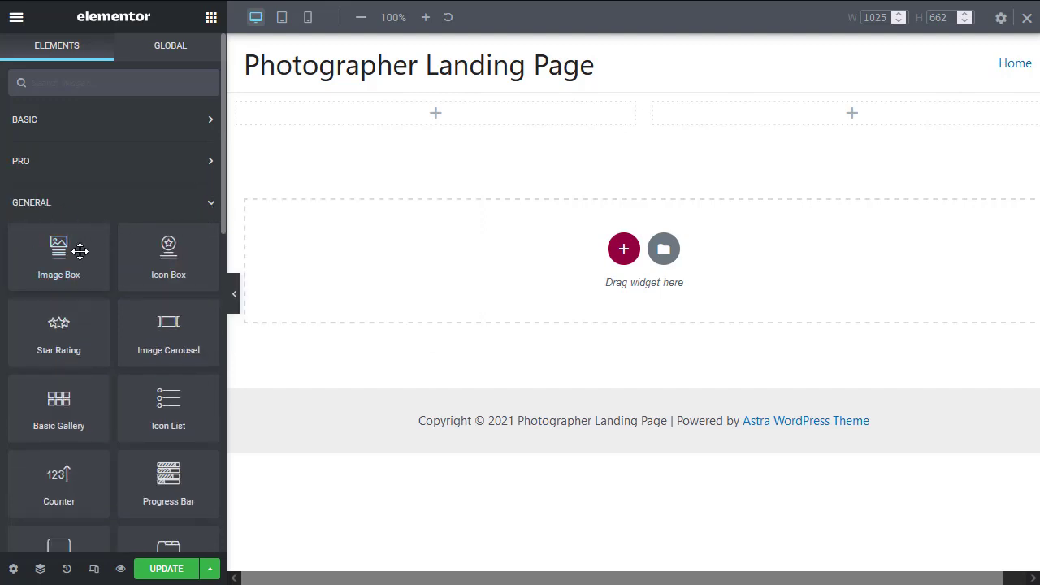
pyautogui.click(211, 204)
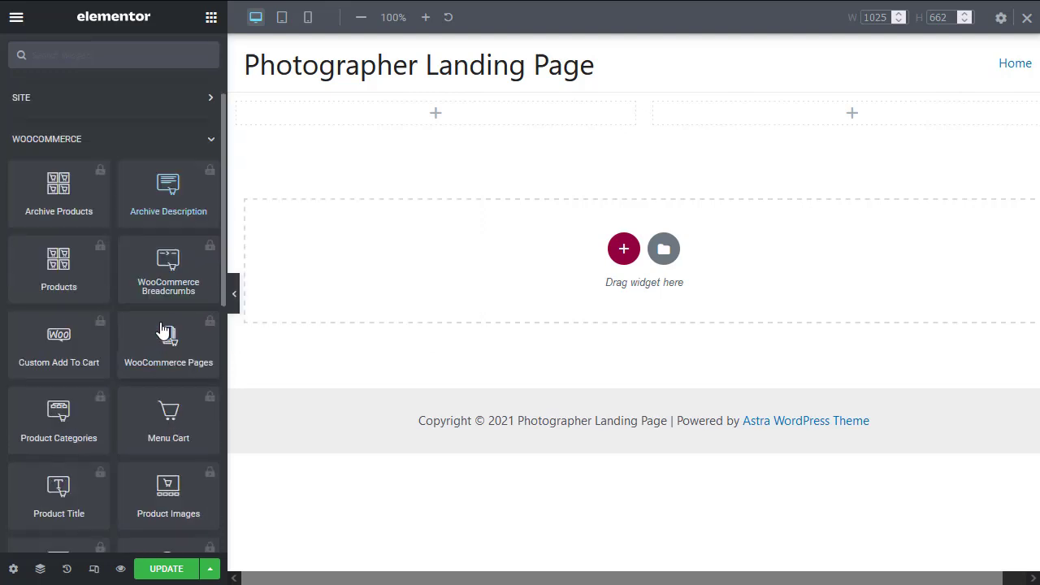
pyautogui.scroll(-1, 171, 216)
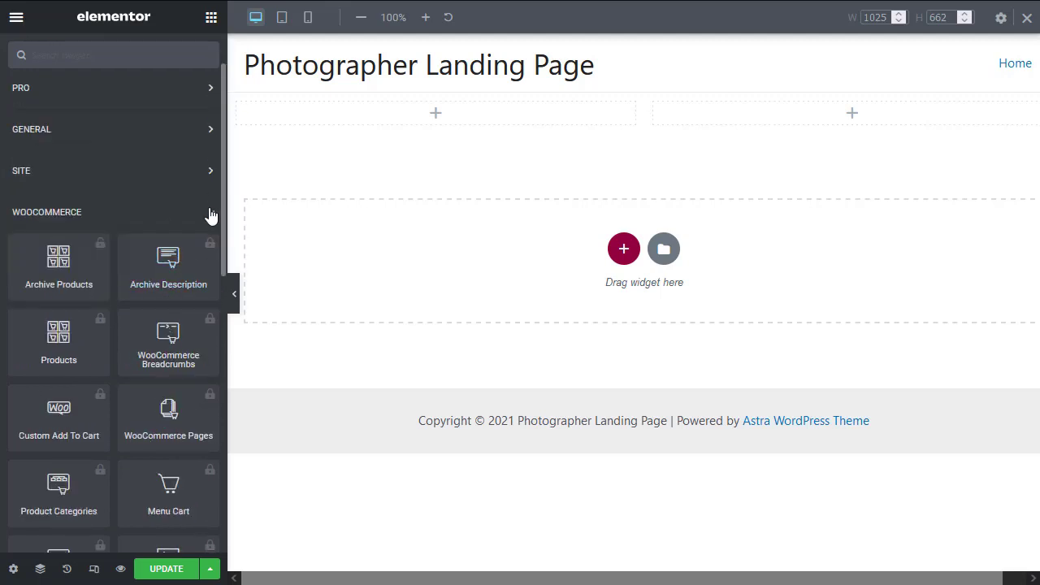
pyautogui.click(208, 220)
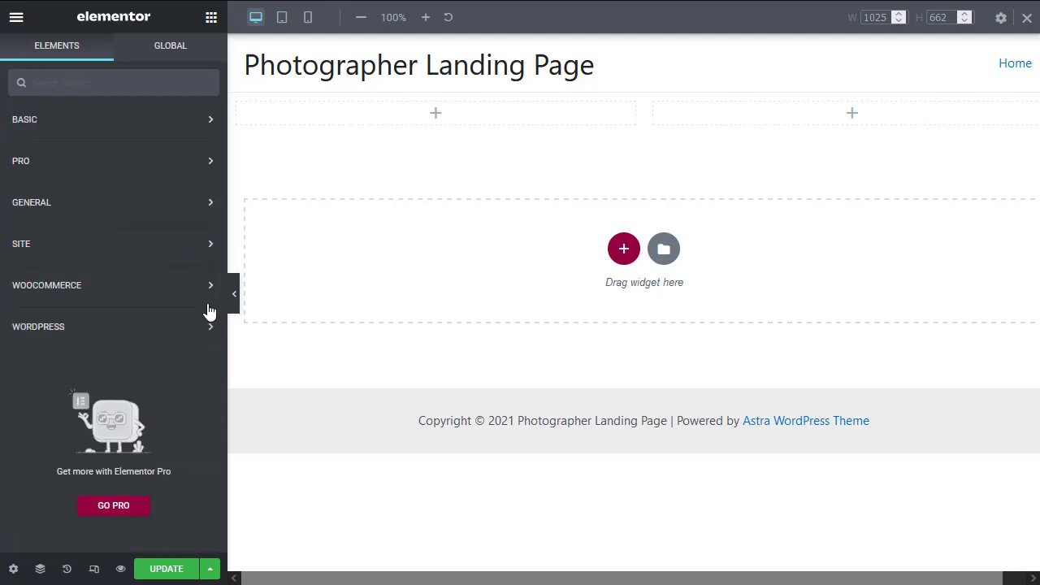
pyautogui.click(209, 122)
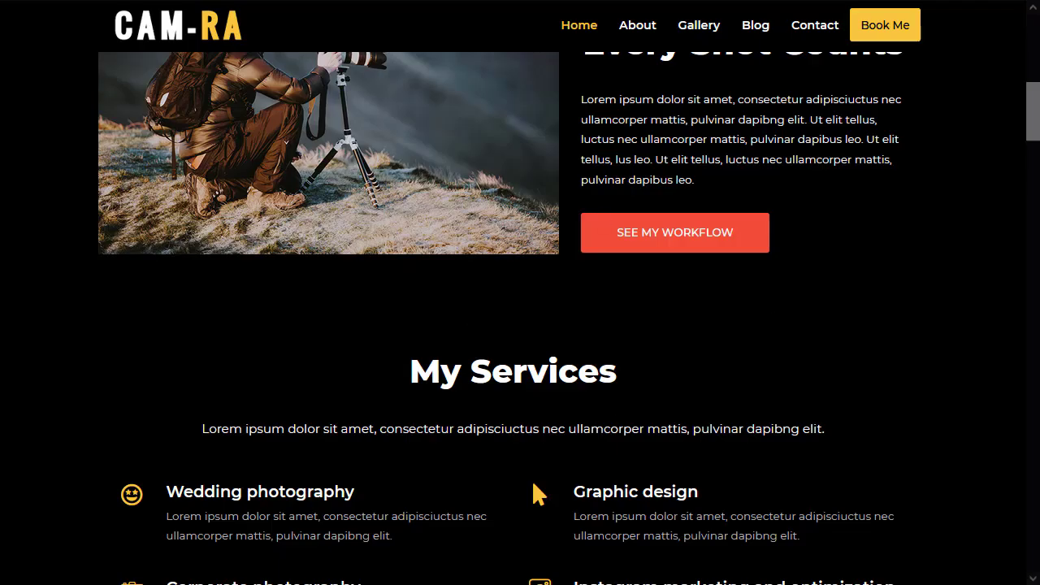
pyautogui.scroll(-10, 520, 325)
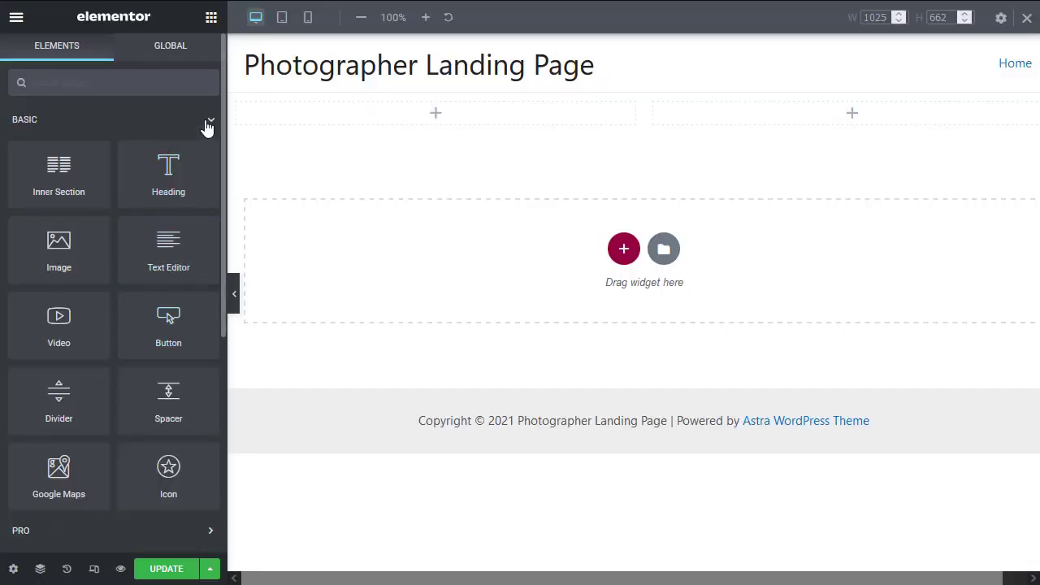
pyautogui.click(211, 121)
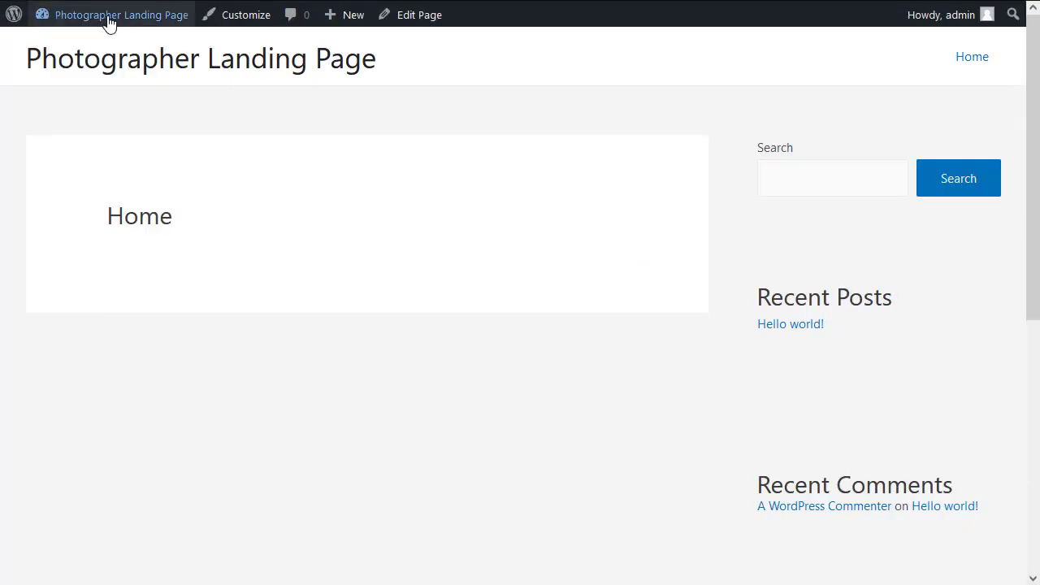
# Step: Search the plugin directory for 'elemen' and browse the Elementor add-on results
pyautogui.moveTo(106, 24)
pyautogui.click(70, 45)
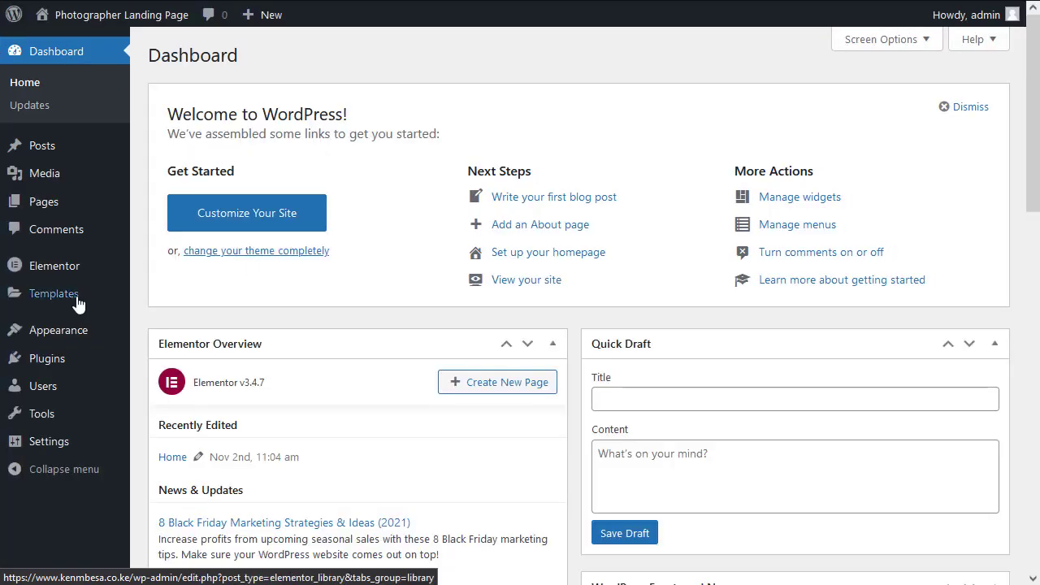
pyautogui.click(47, 365)
pyautogui.click(243, 58)
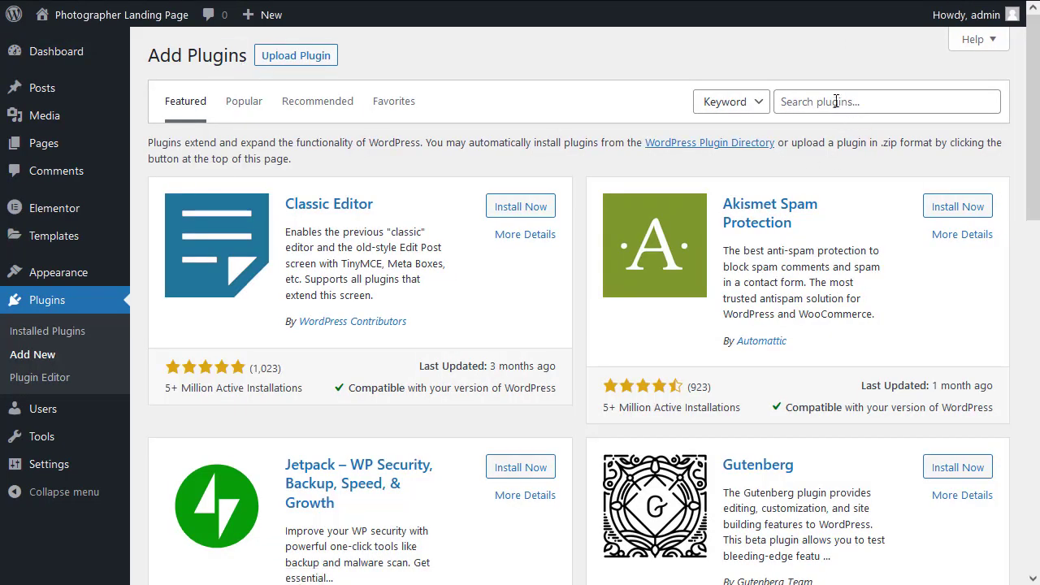
pyautogui.click(794, 102)
pyautogui.write('elementor')
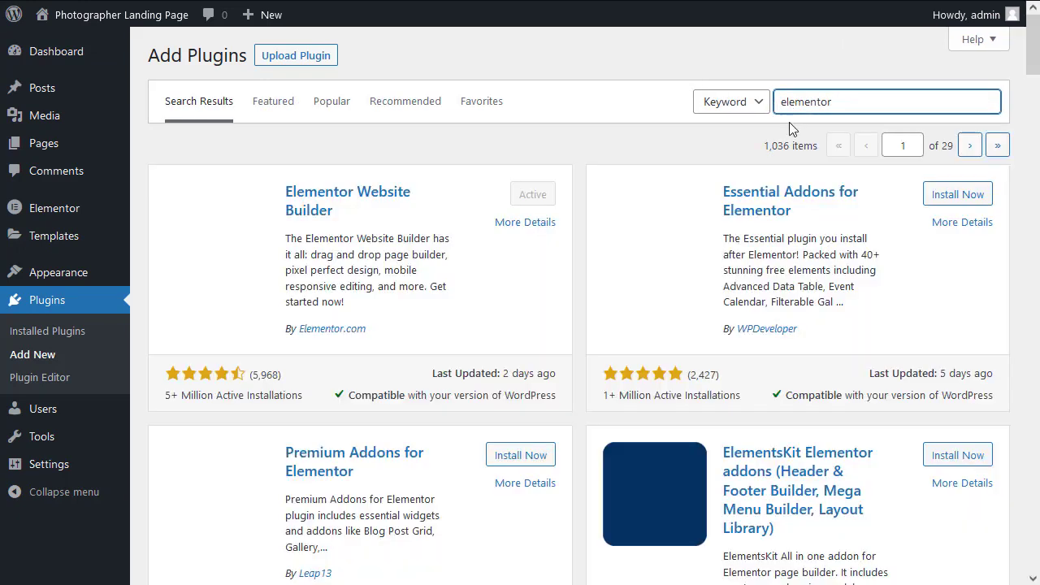
pyautogui.scroll(-4, 726, 482)
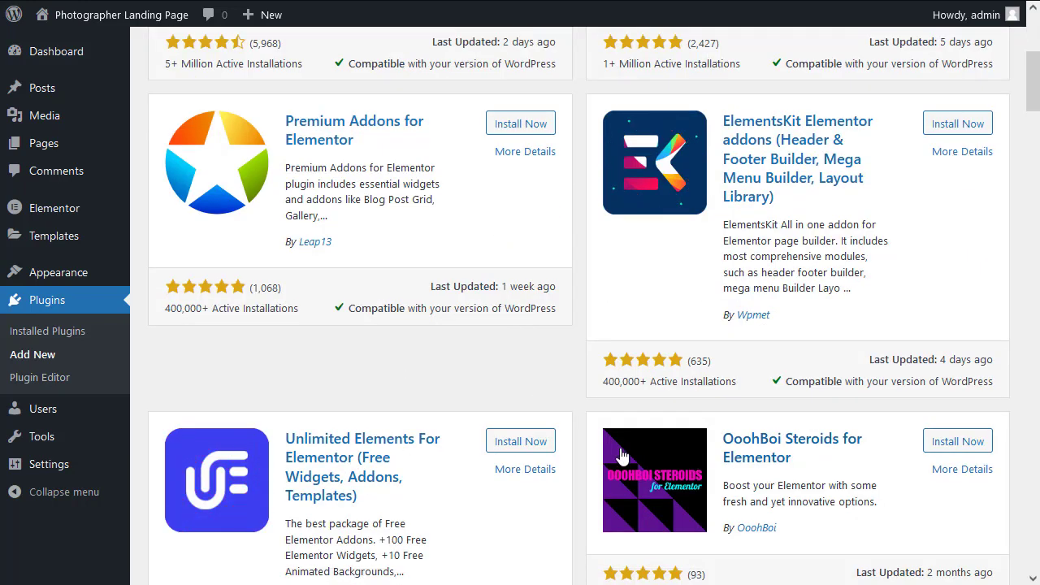
pyautogui.scroll(-2, 451, 459)
pyautogui.scroll(-1, 387, 324)
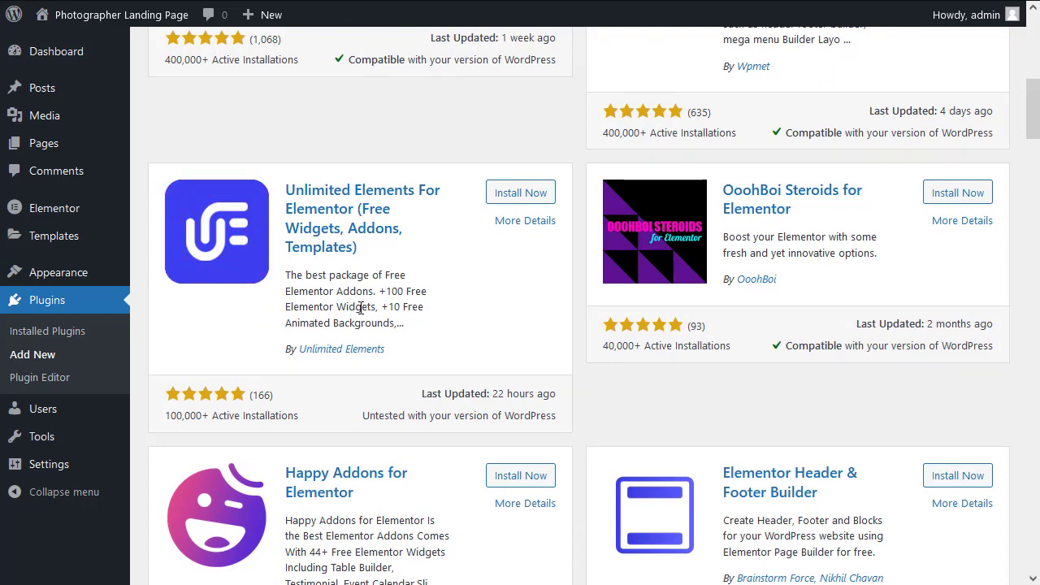
pyautogui.scroll(7, 367, 270)
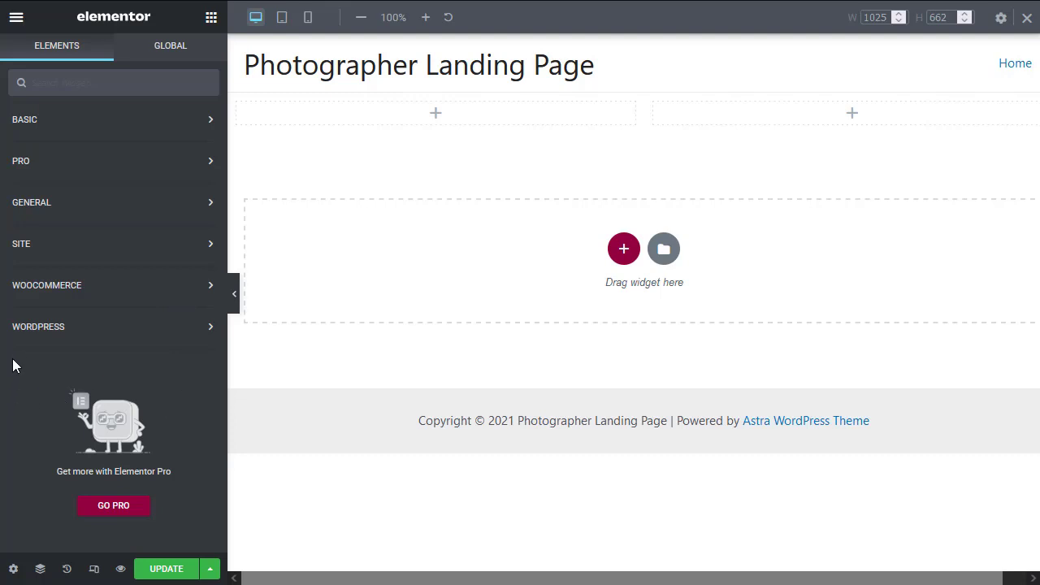
# Step: Browse the PRO widgets, then select and remove the empty two-column section
pyautogui.click(150, 165)
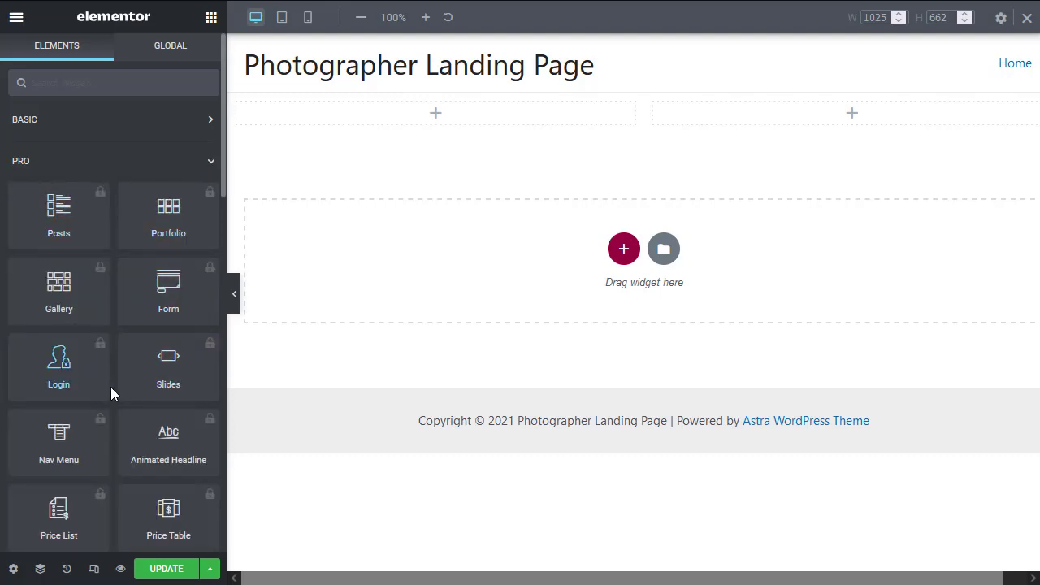
pyautogui.click(186, 169)
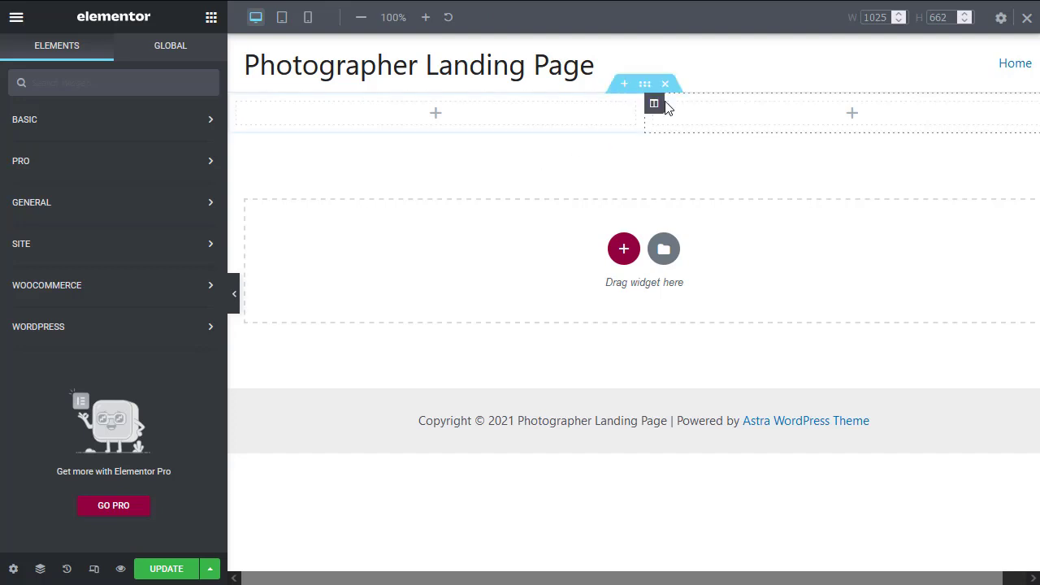
pyautogui.click(644, 85)
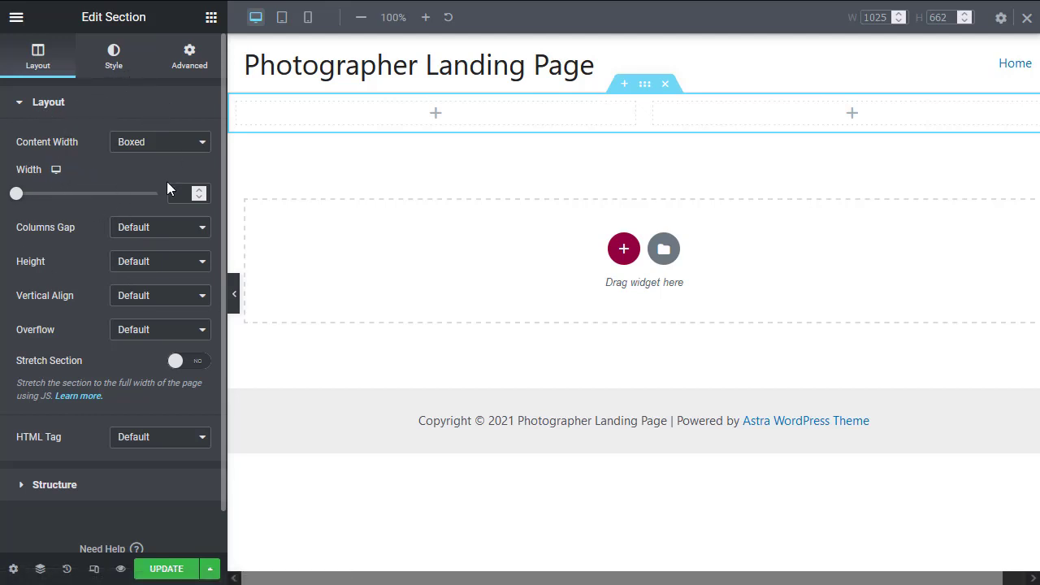
# Step: Back in the widget list, expand the BASIC widgets and check the editor's hamburger menu
pyautogui.click(211, 18)
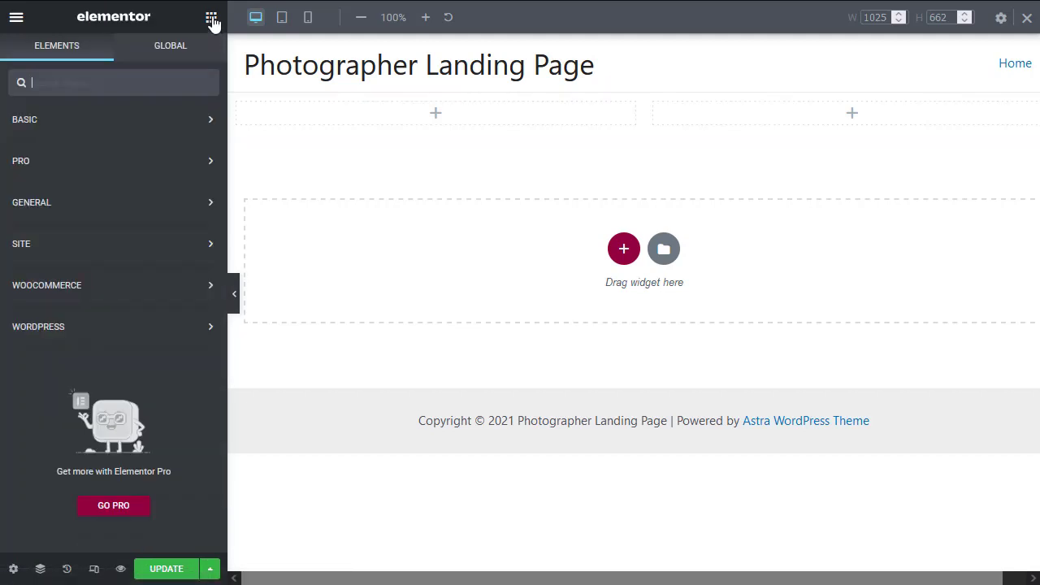
pyautogui.click(210, 122)
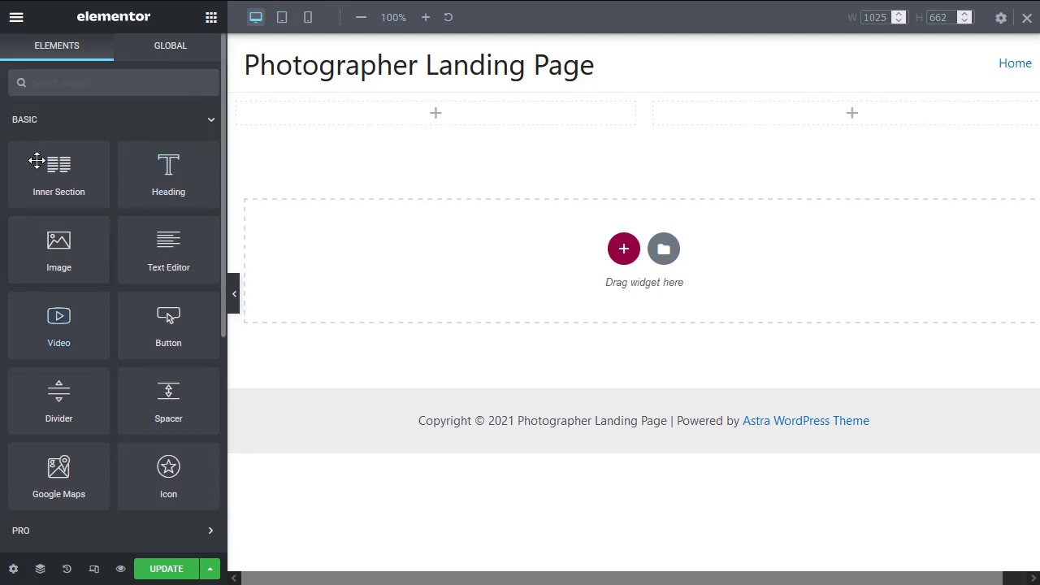
pyautogui.click(16, 25)
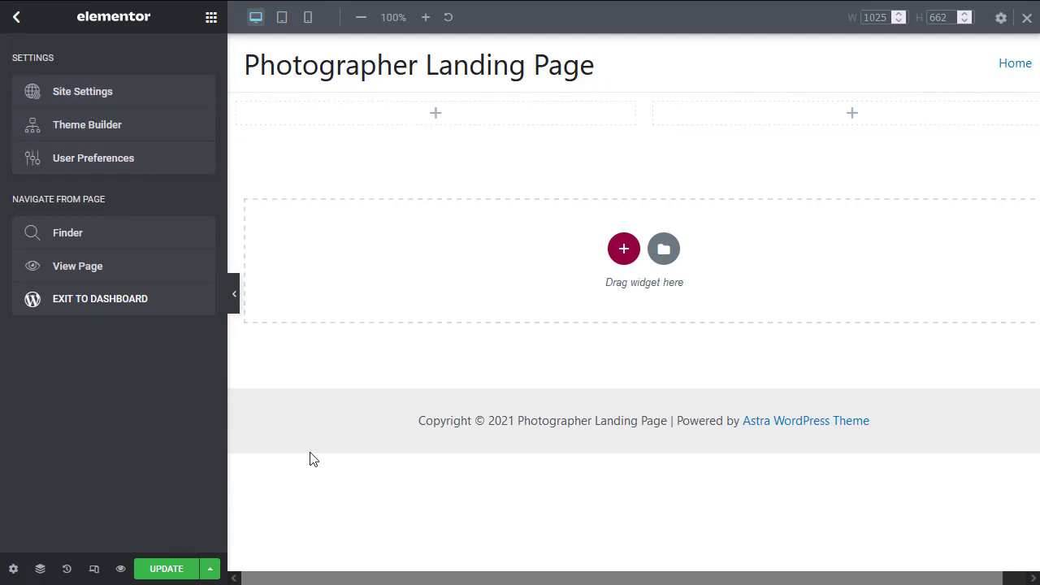
pyautogui.click(317, 374)
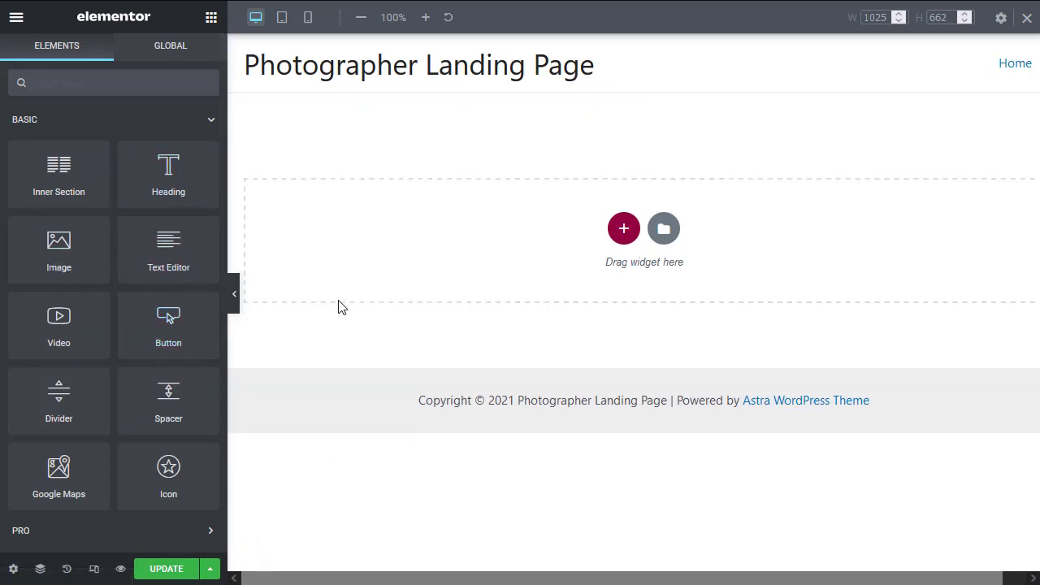
# Step: Add a two-column section, drag its divider to resize, and duplicate a column for three
pyautogui.click(623, 233)
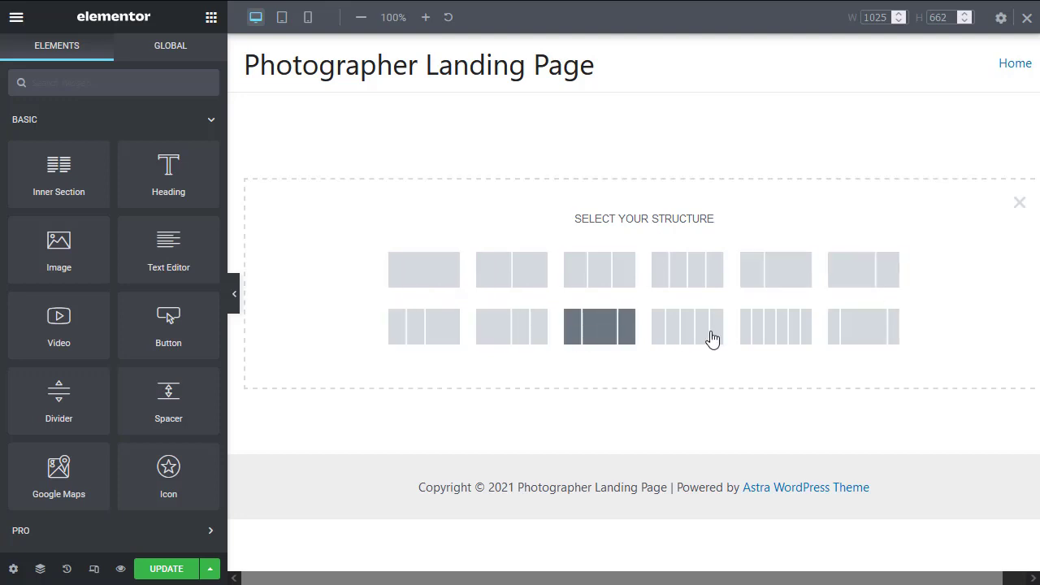
pyautogui.click(510, 277)
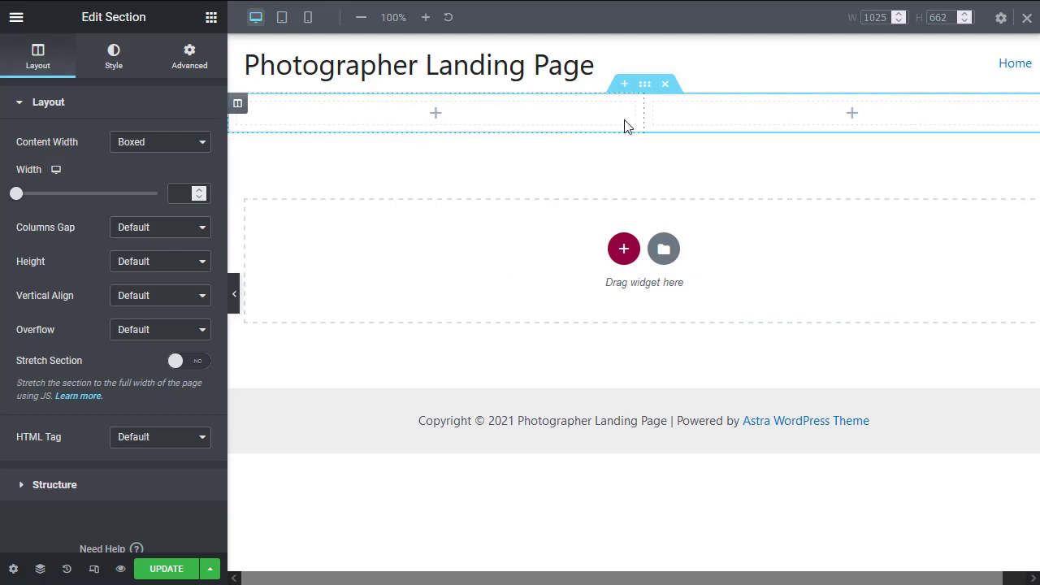
pyautogui.moveTo(644, 119); pyautogui.dragTo(666, 129)
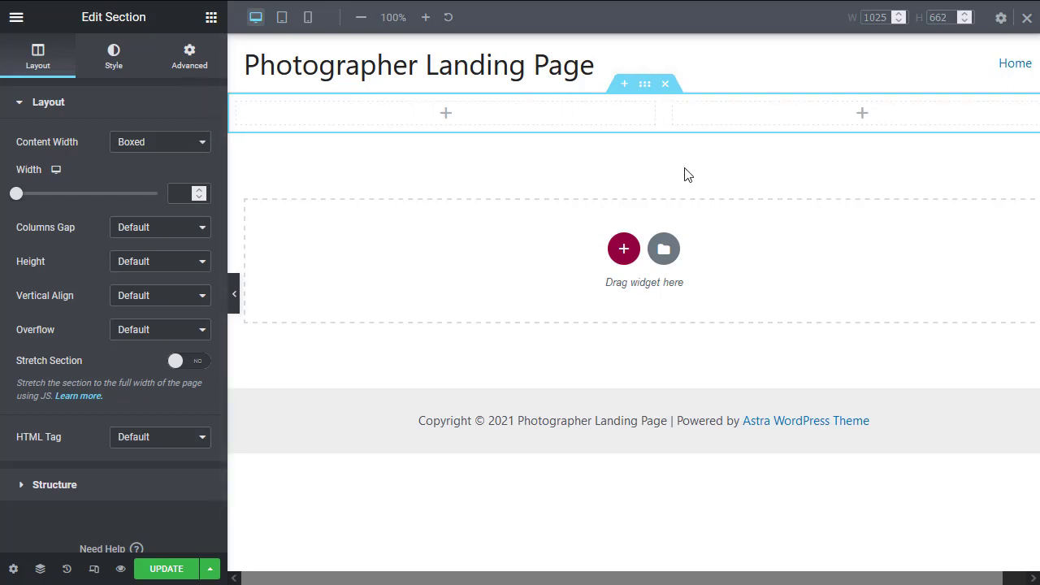
pyautogui.moveTo(664, 116); pyautogui.dragTo(813, 122)
pyautogui.moveTo(704, 126); pyautogui.dragTo(525, 113)
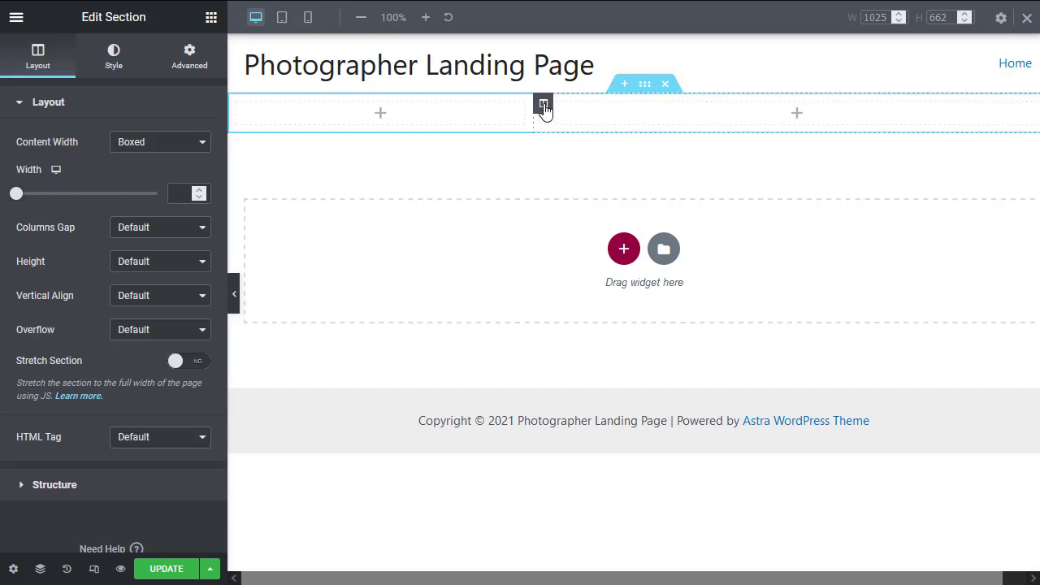
pyautogui.rightClick(543, 104)
pyautogui.click(595, 143)
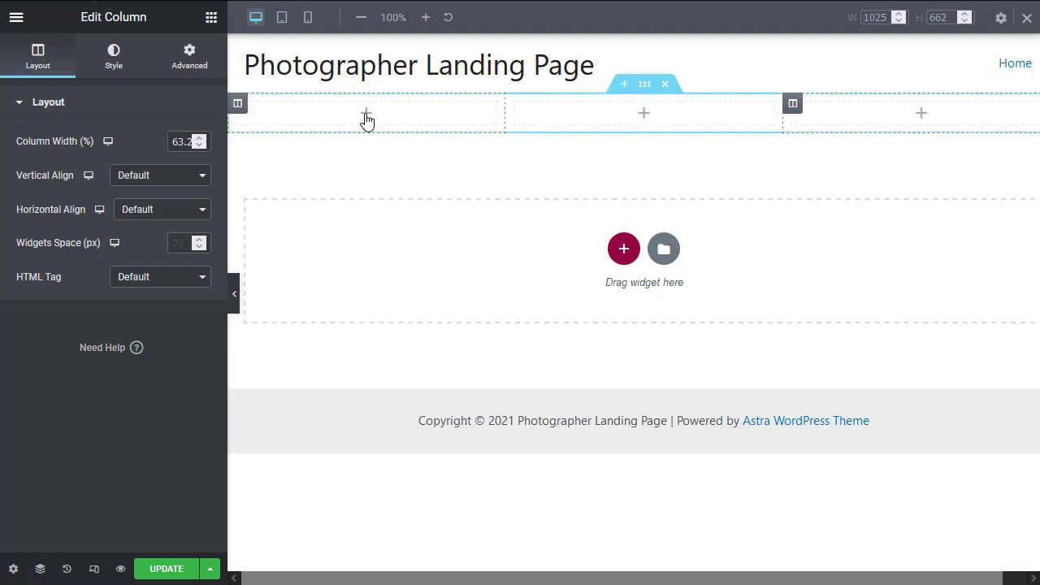
# Step: Drop an Image widget from BASIC into the left column, leaving its Large-size placeholder artwork selected
pyautogui.click(366, 117)
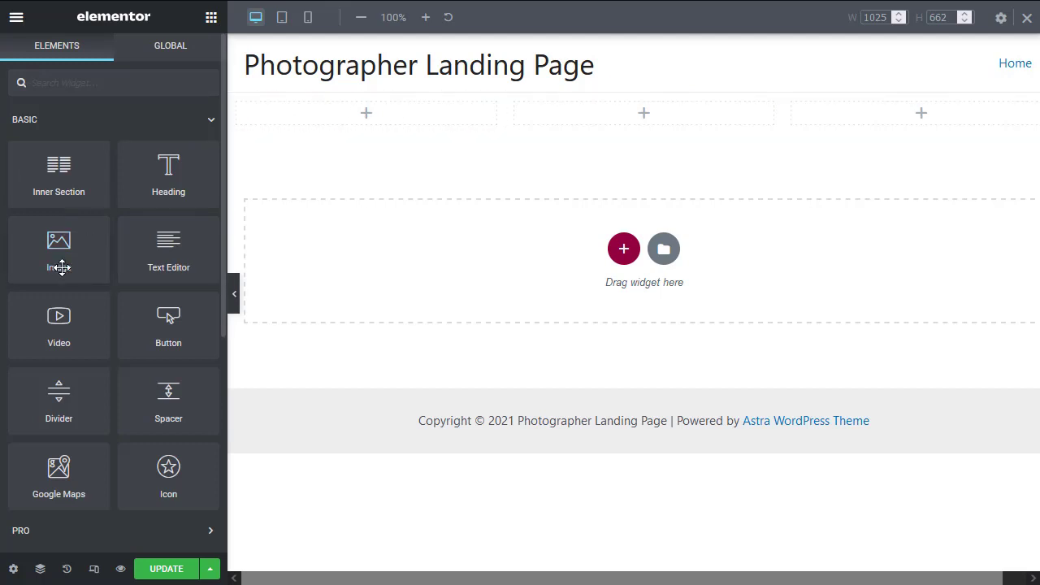
pyautogui.moveTo(63, 269); pyautogui.dragTo(375, 124)
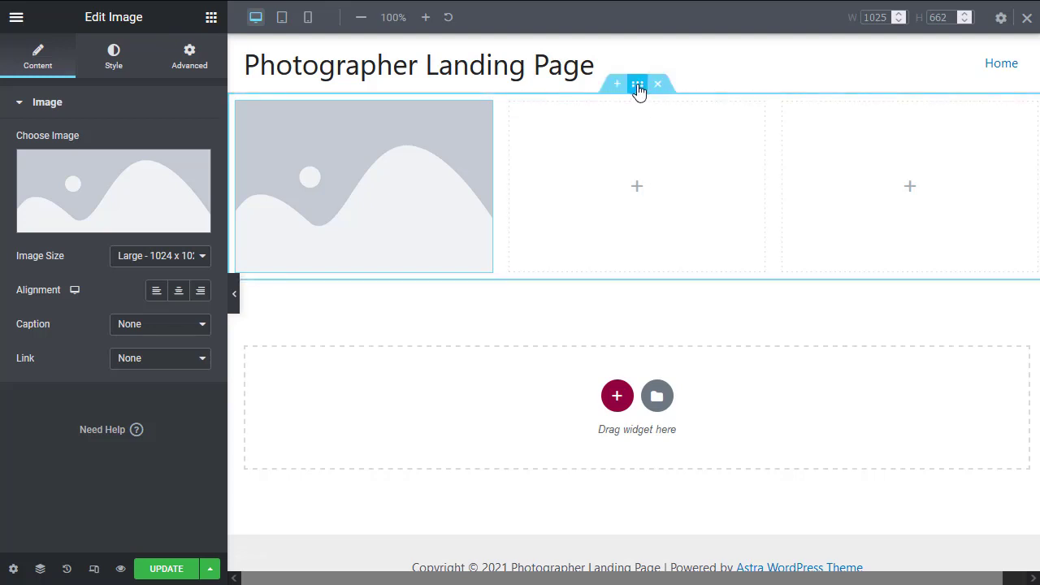
pyautogui.click(638, 86)
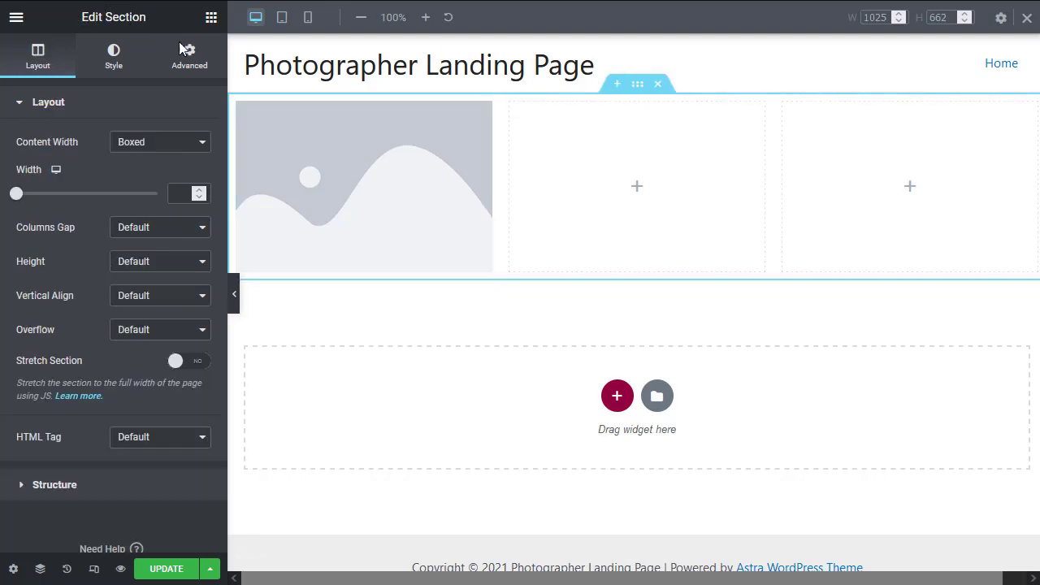
pyautogui.click(378, 175)
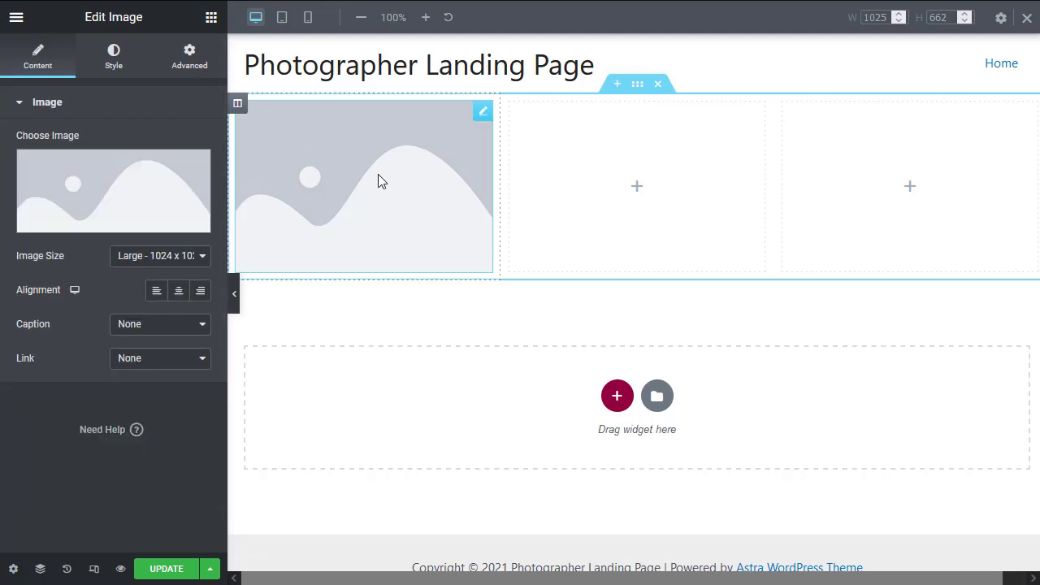